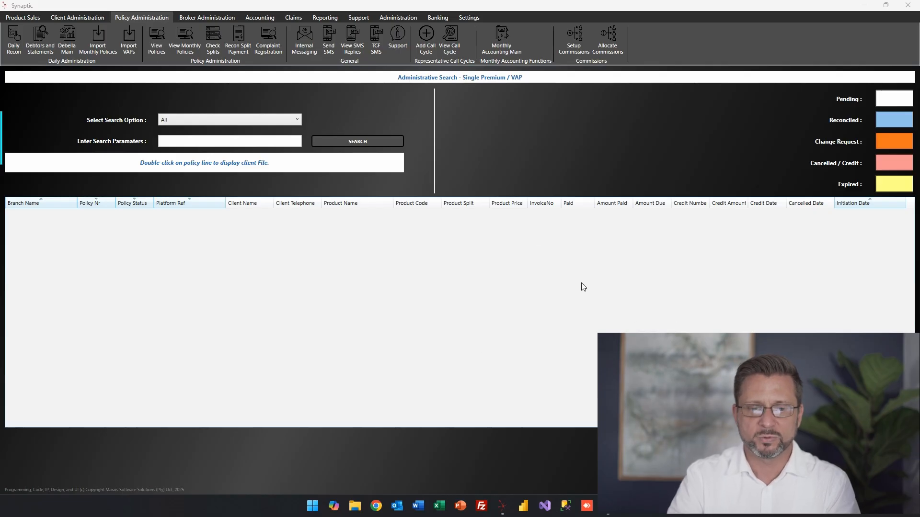
Display the Select Search Option list to see which fields a policy search can use.
click(297, 119)
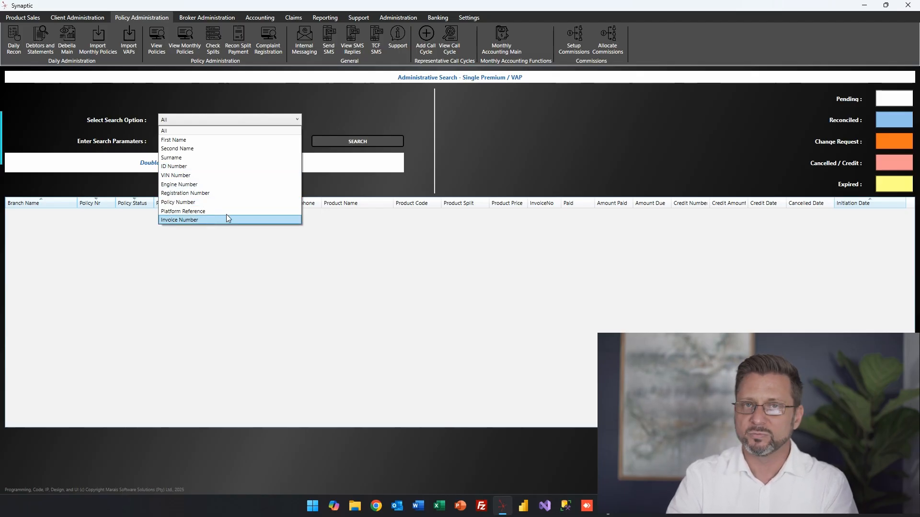
click(464, 108)
click(272, 122)
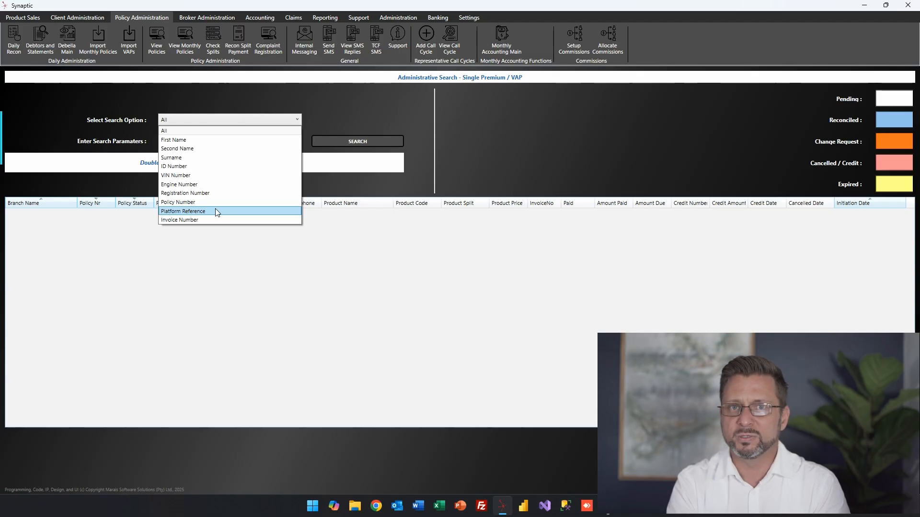
Search policies by ID Number using the client's ID, then select the LMSWarranty01 result.
click(205, 167)
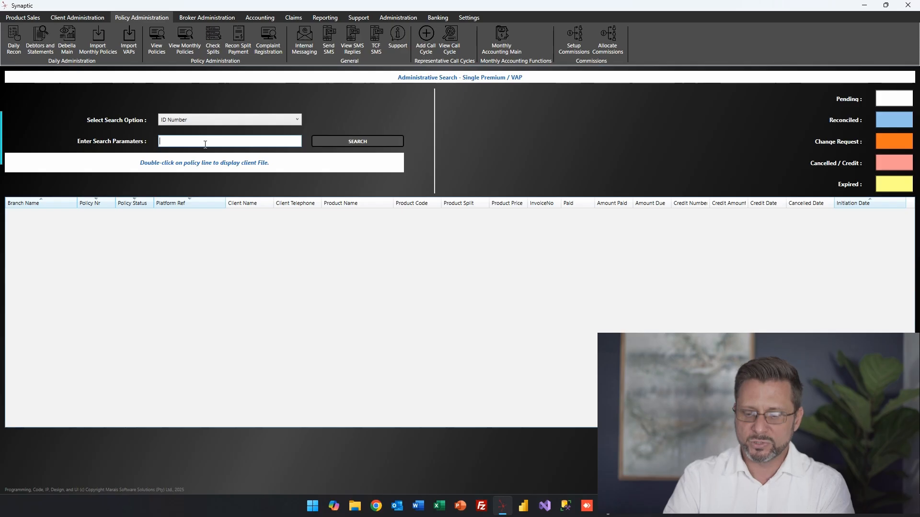
click(162, 141)
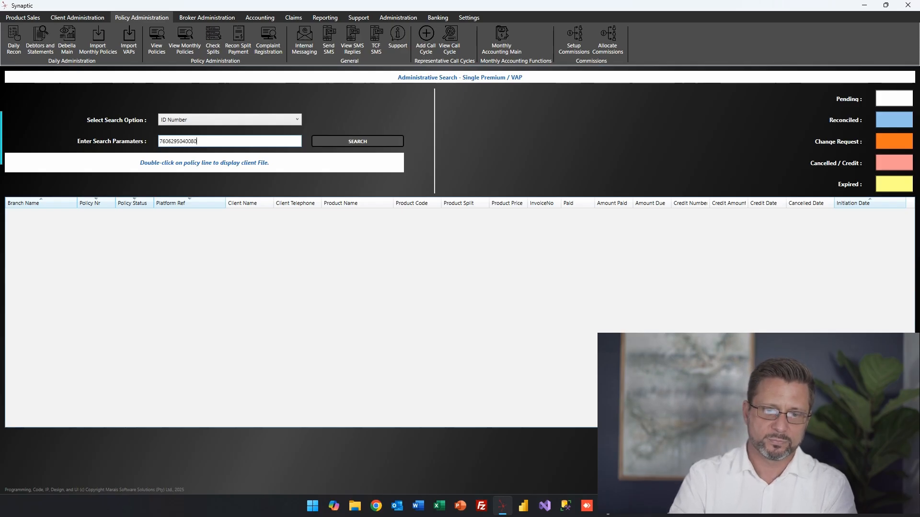
click(362, 141)
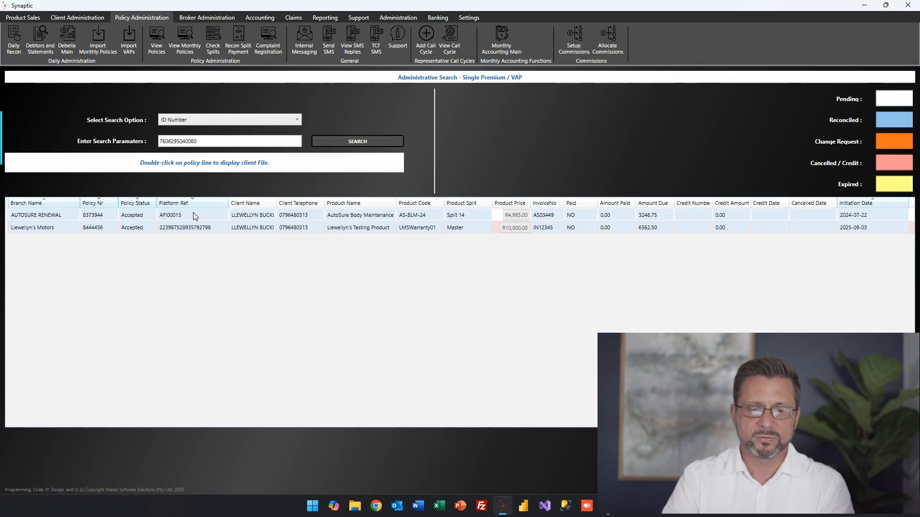
click(173, 228)
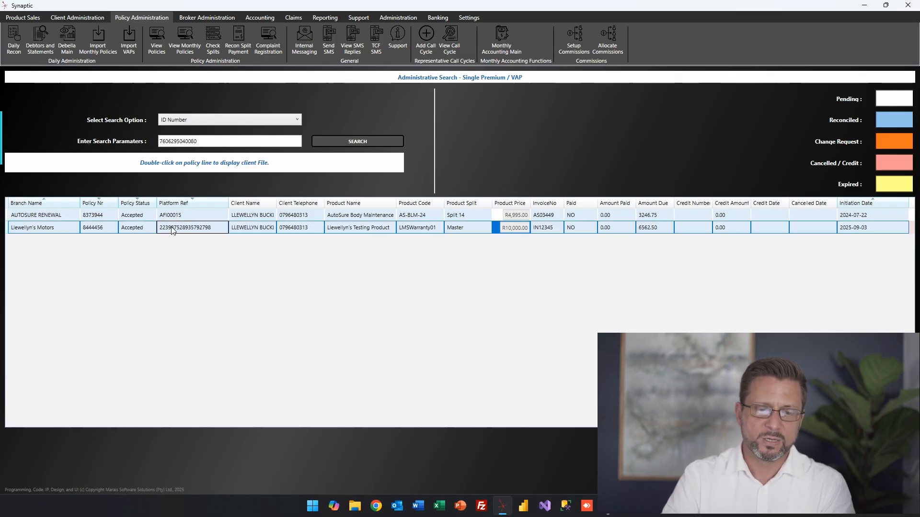
Open the LMSWarranty01 policy details, expand Additional Information, and close the empty claims history.
double_click(356, 228)
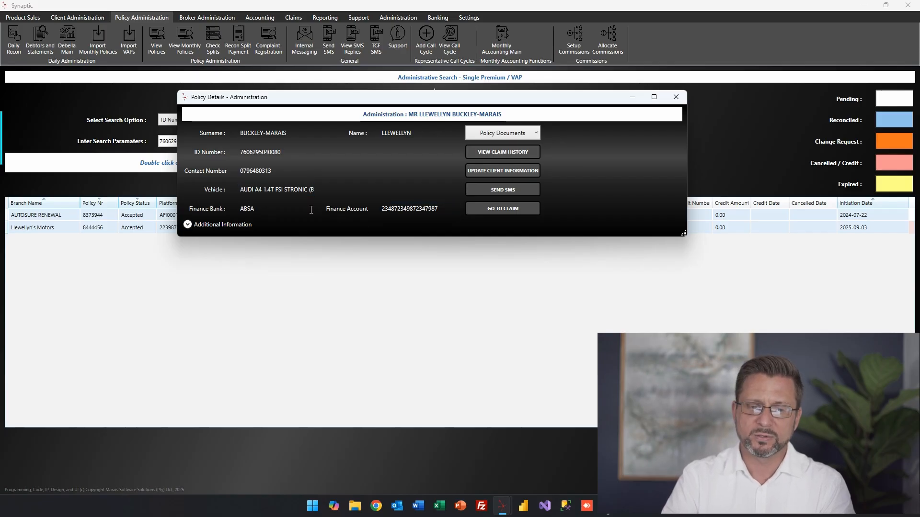
click(188, 225)
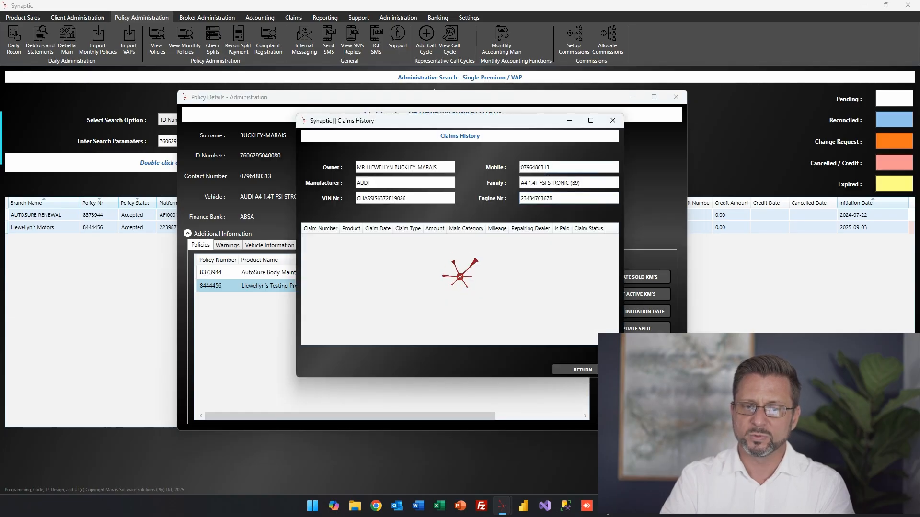
click(613, 121)
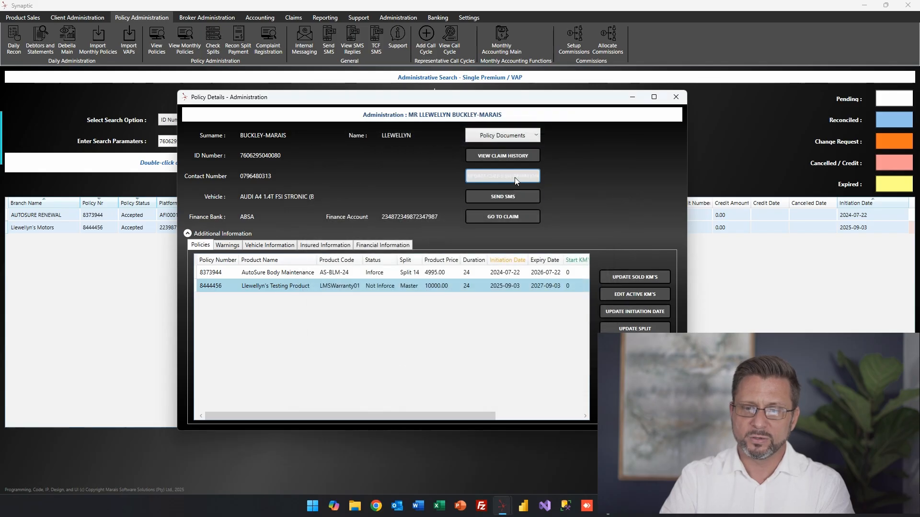
Update the client file with reason 'Corrected Spelling of the client address' and Metro Council Mossel Bay, then save.
click(515, 178)
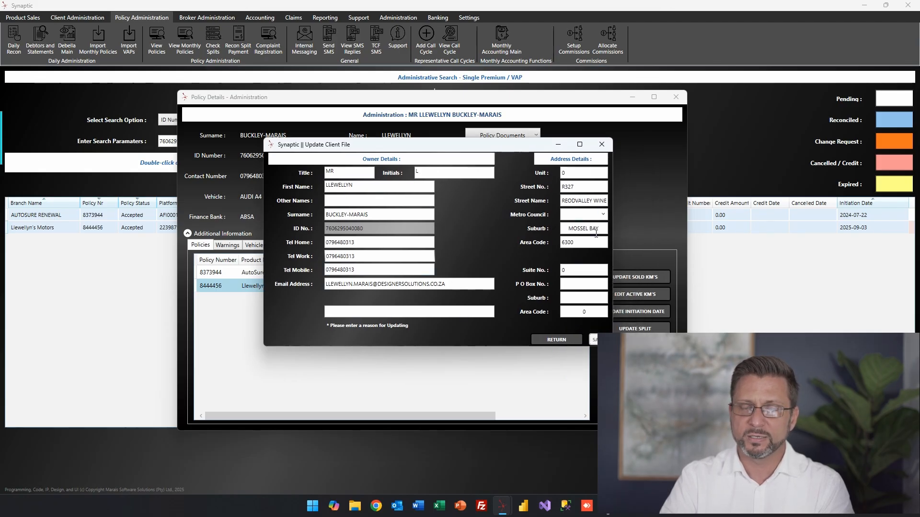
click(569, 202)
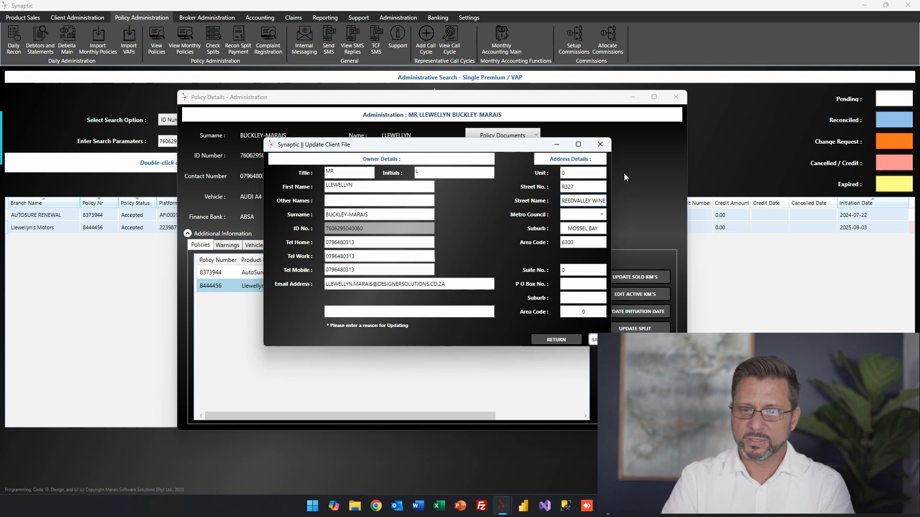
click(427, 312)
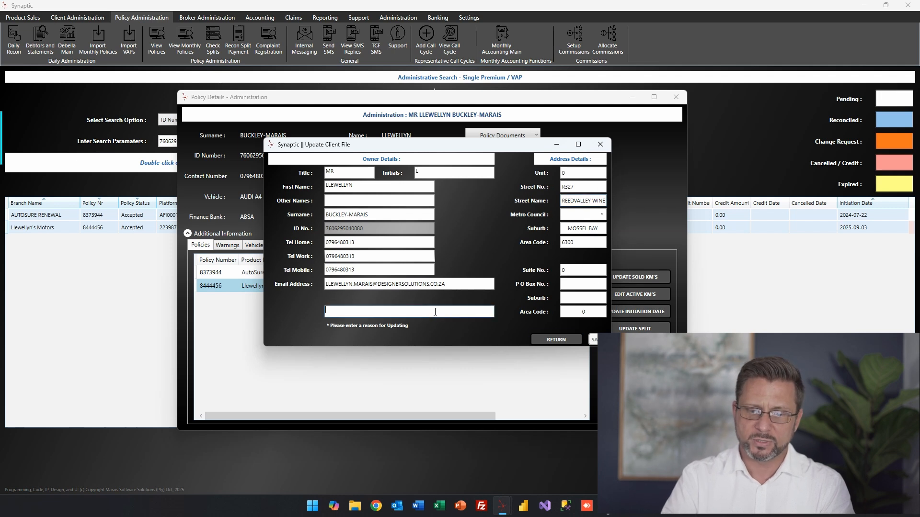
text(Corr)
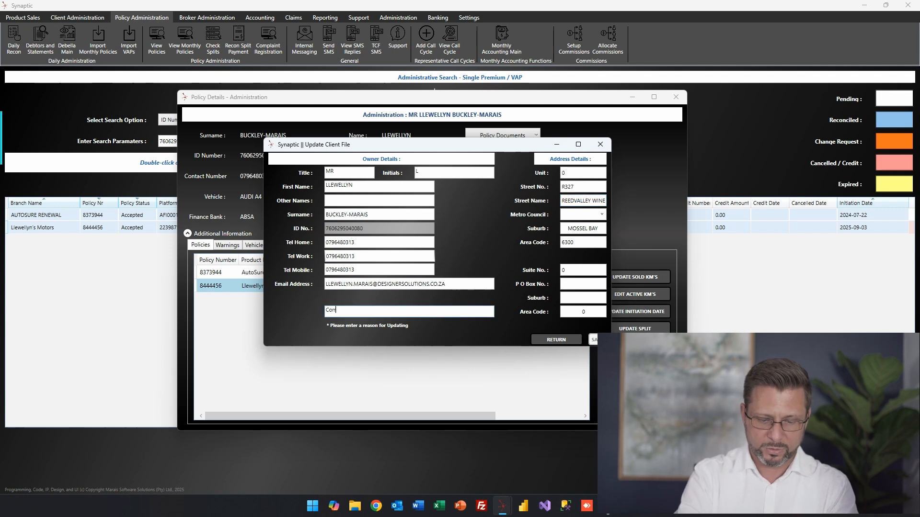
text(ected Spelling of the client a)
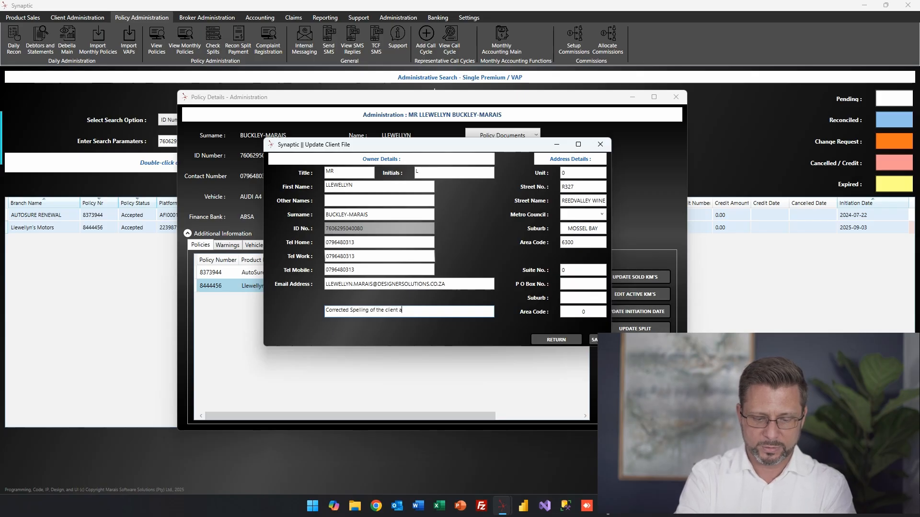
text(ddress)
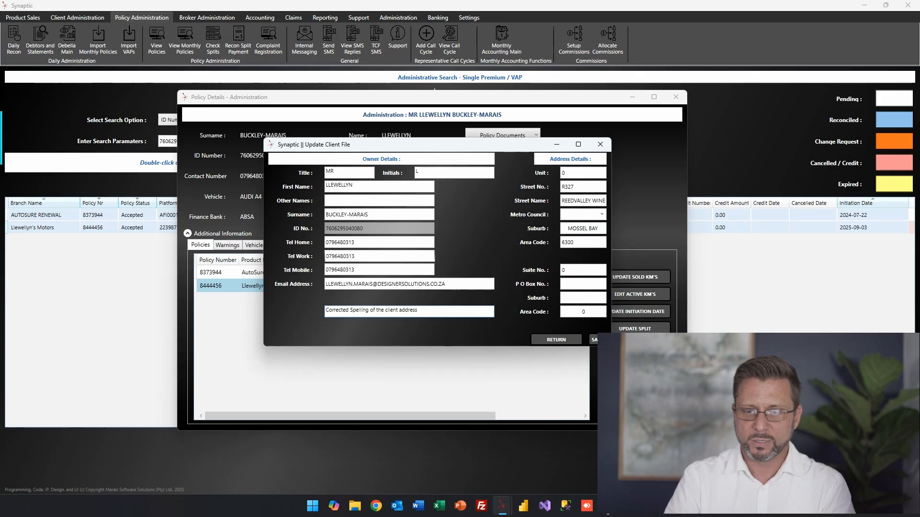
click(594, 340)
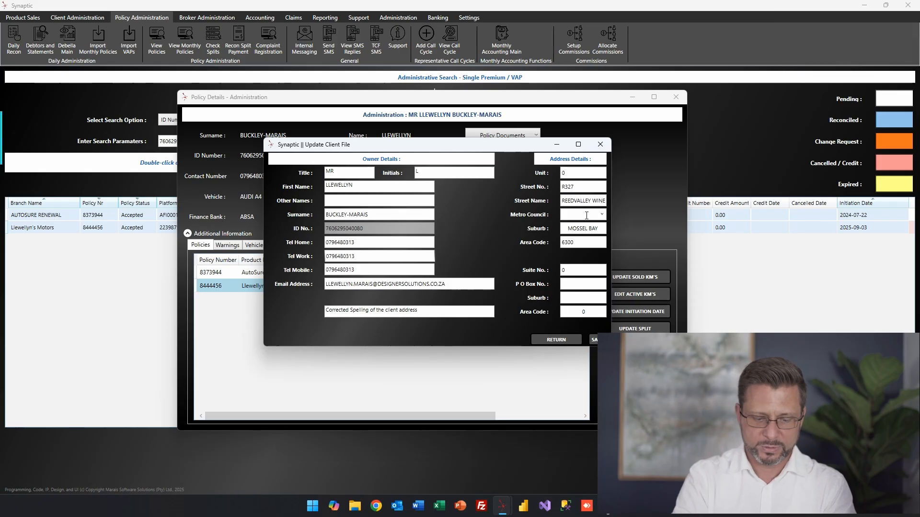
text(Mossel Bay)
key(Tab)
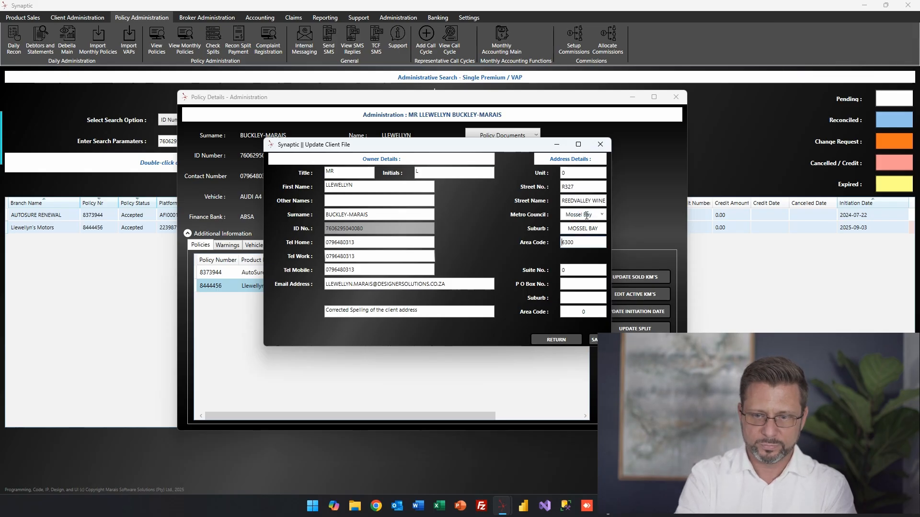
click(597, 339)
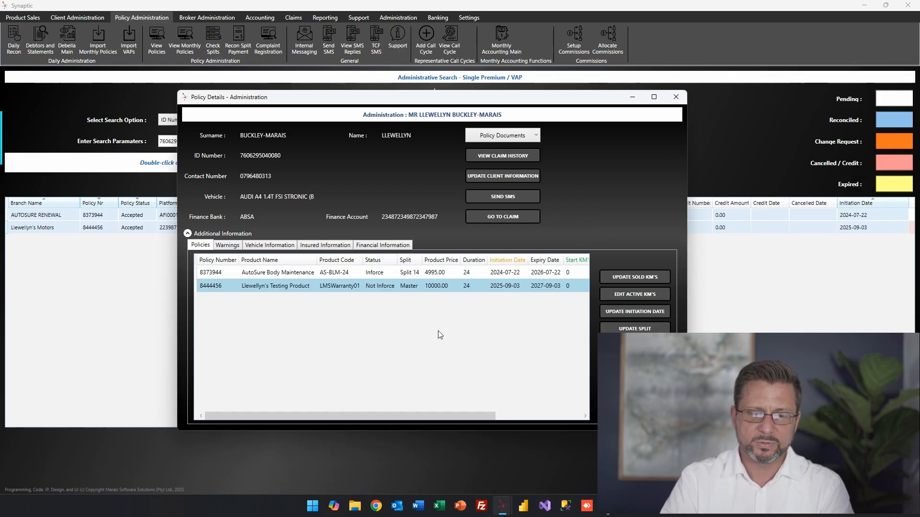
SMS the client requesting a copy of their ID book for verification, reason 'Need info from the client,'.
click(535, 199)
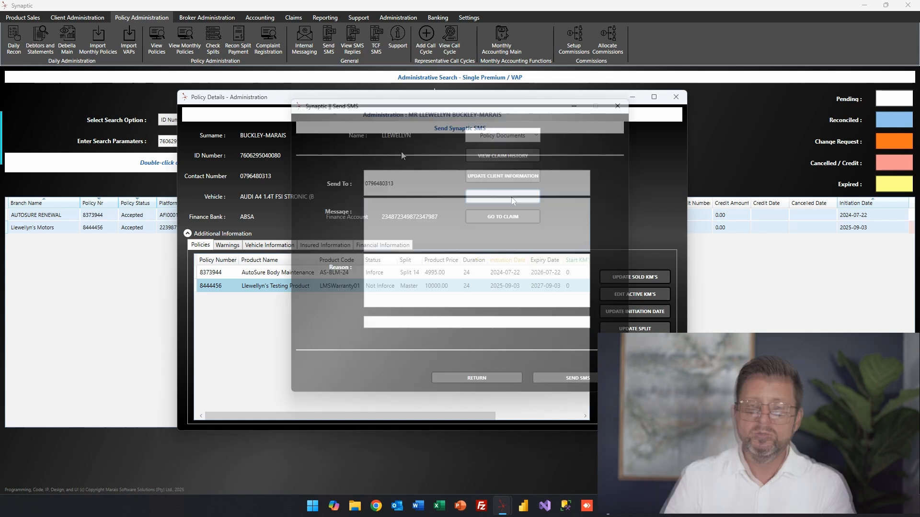
click(400, 213)
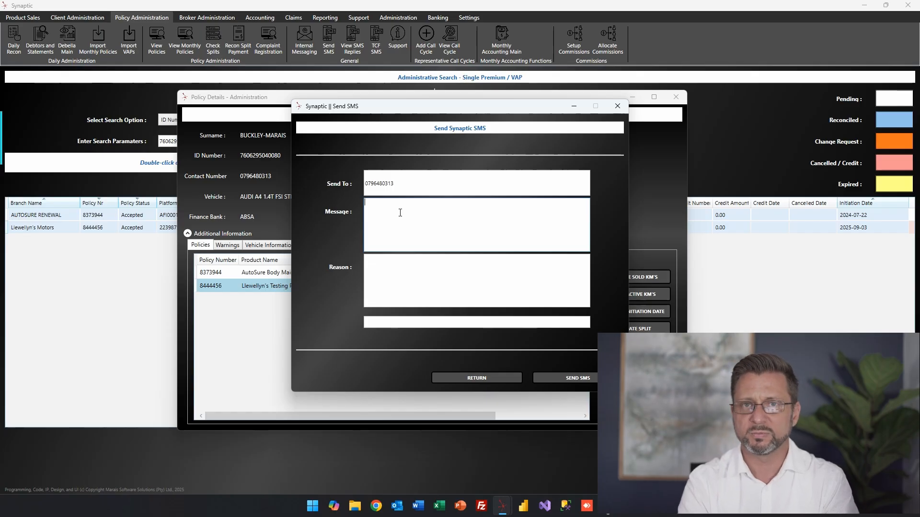
text(Dear)
key(BackSpace)
key(BackSpace)
key(BackSpace)
key(BackSpace)
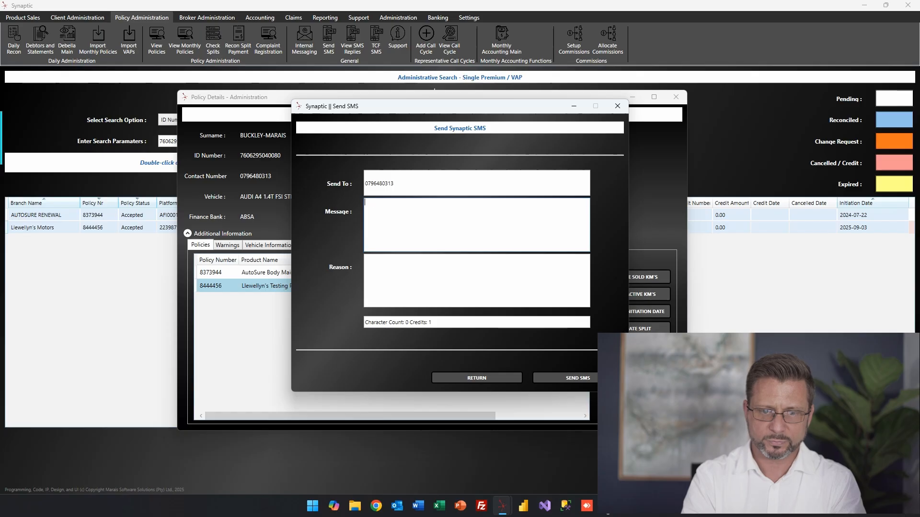
text(Morning Mr Mara)
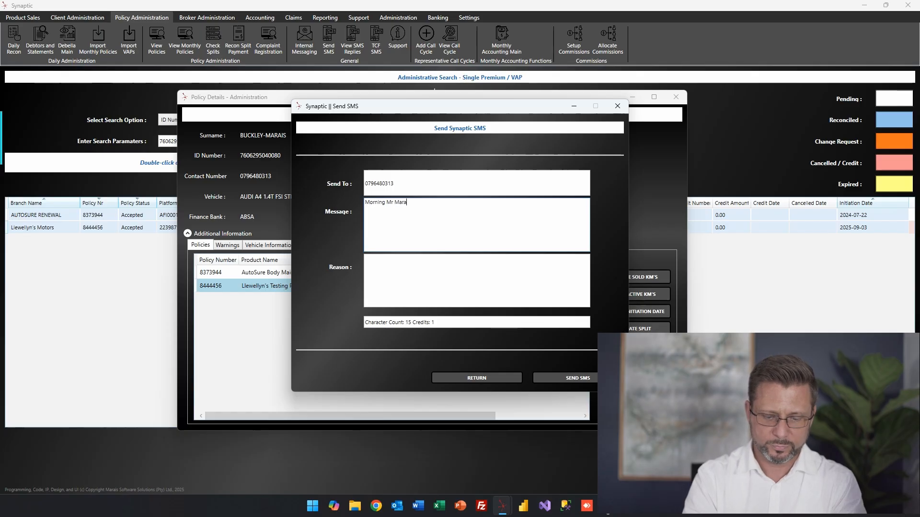
text(is, please can you )
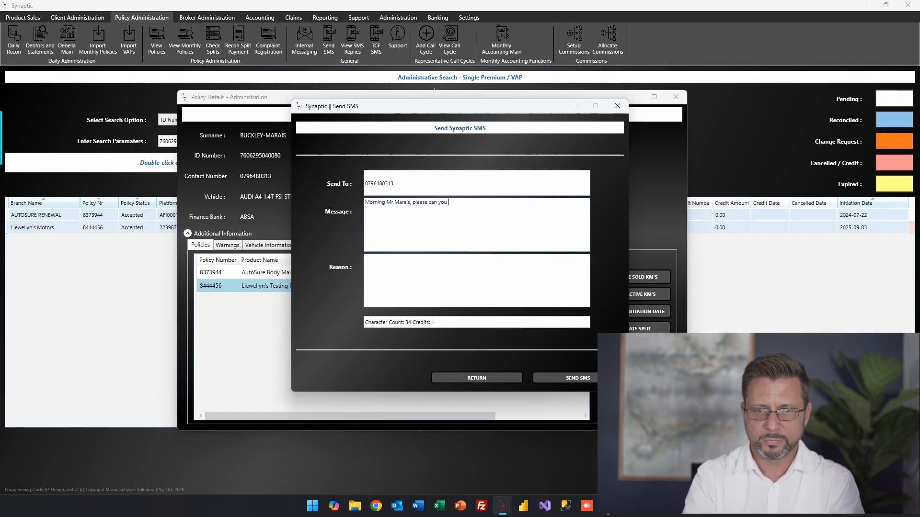
text(provide me a copy of yo)
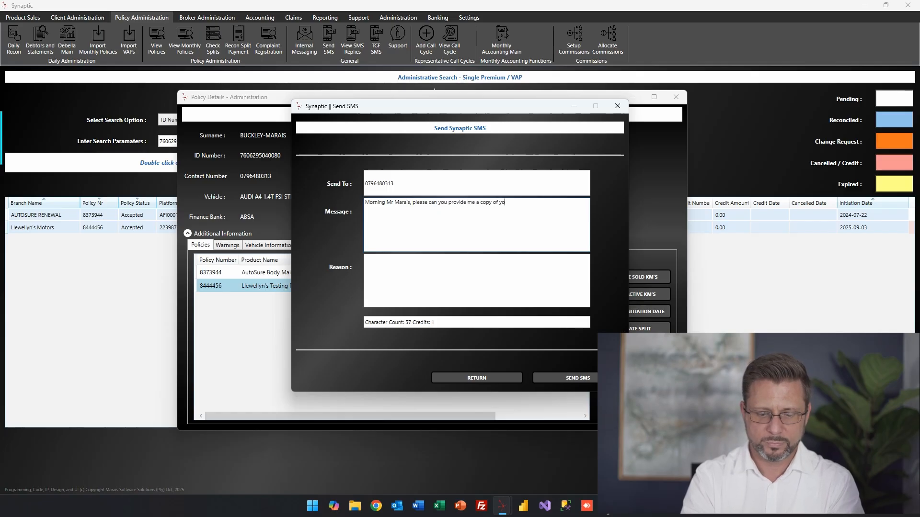
text(ur Id)
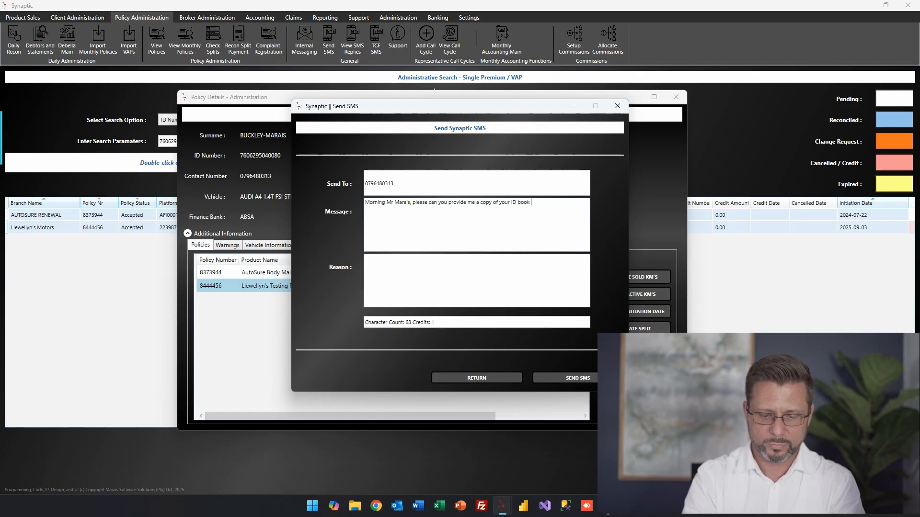
text( book for verification o)
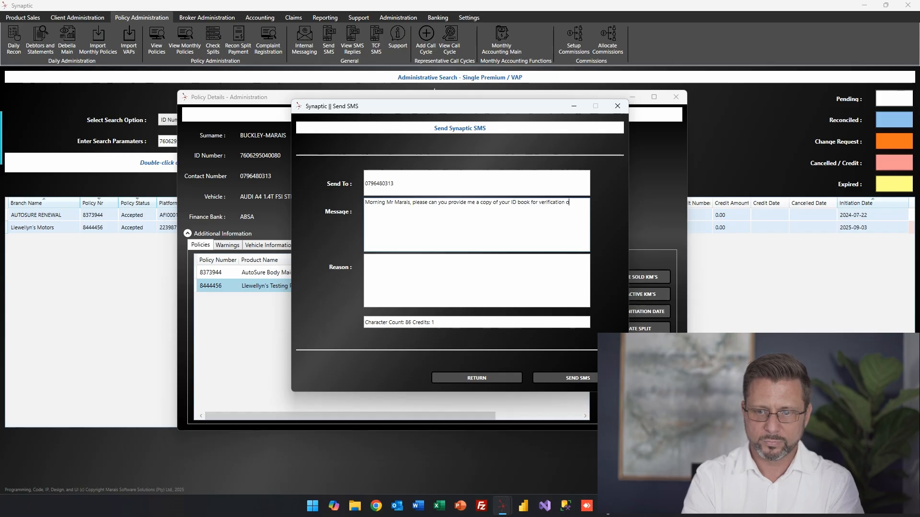
text(nfcy )
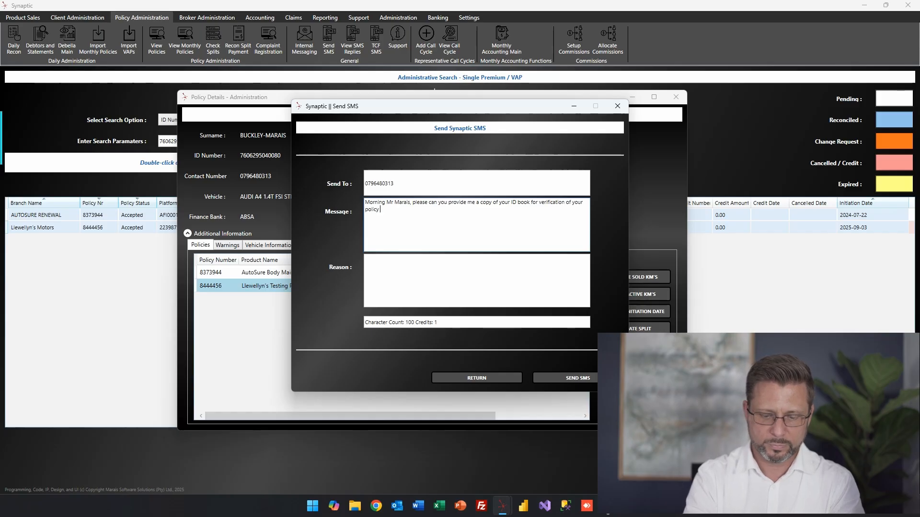
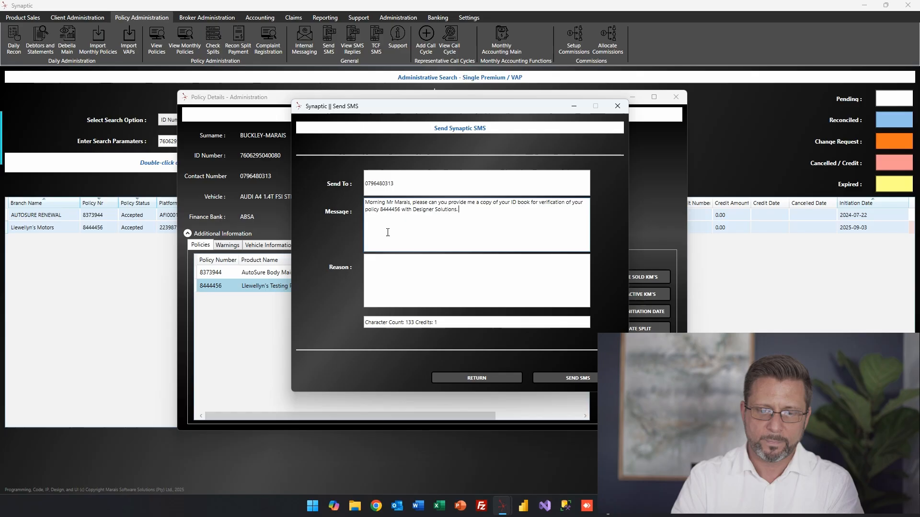
click(398, 269)
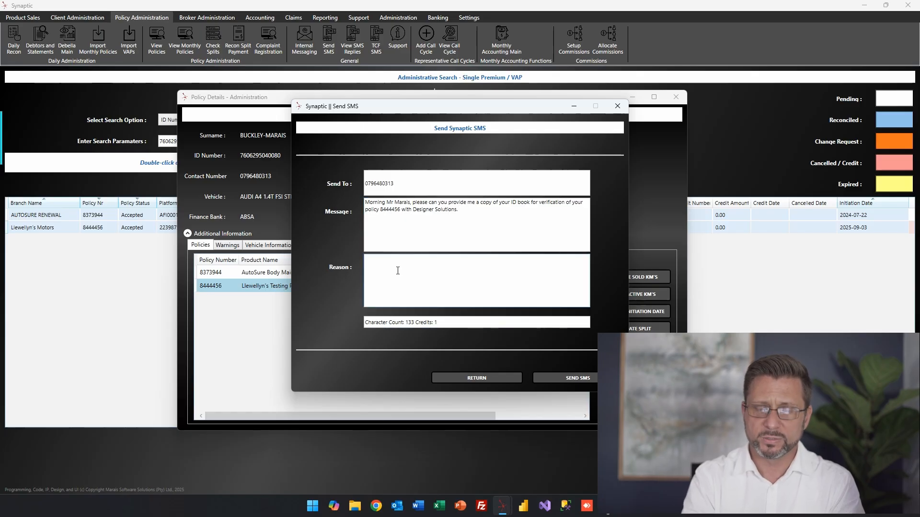
text(Need info)
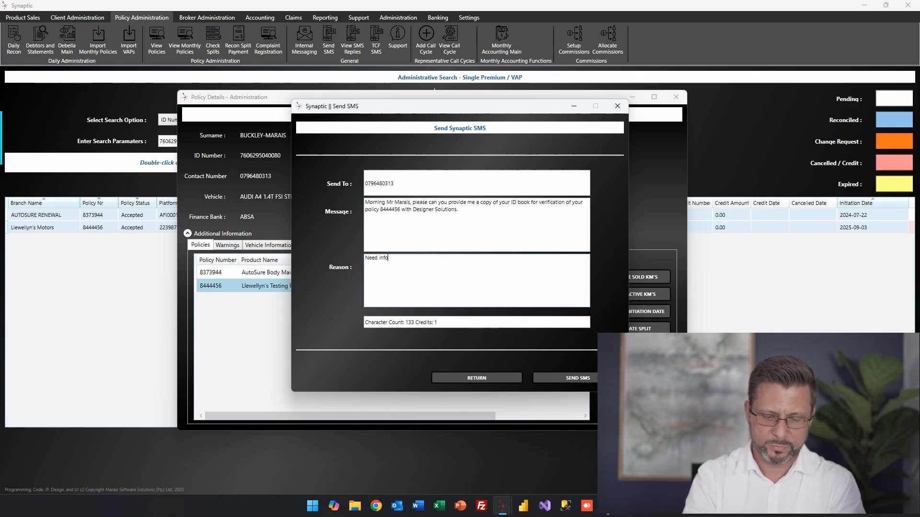
text( from the )
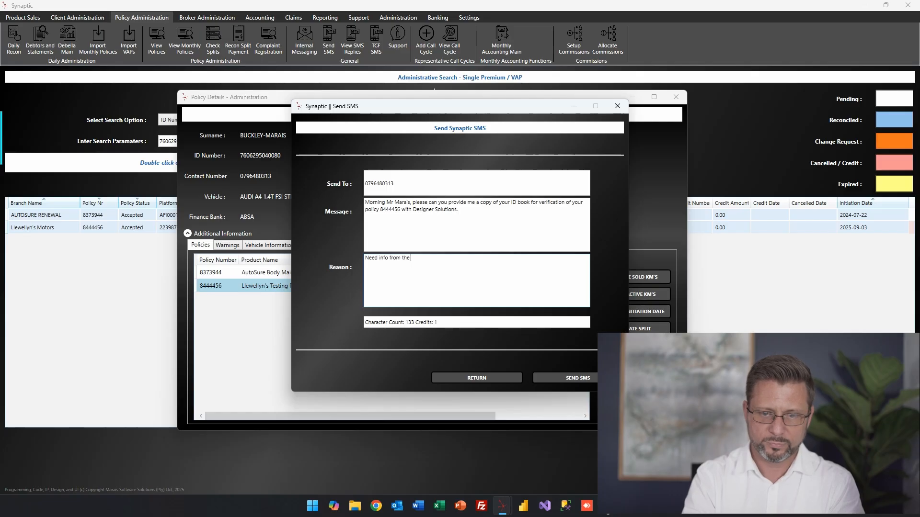
text(client,)
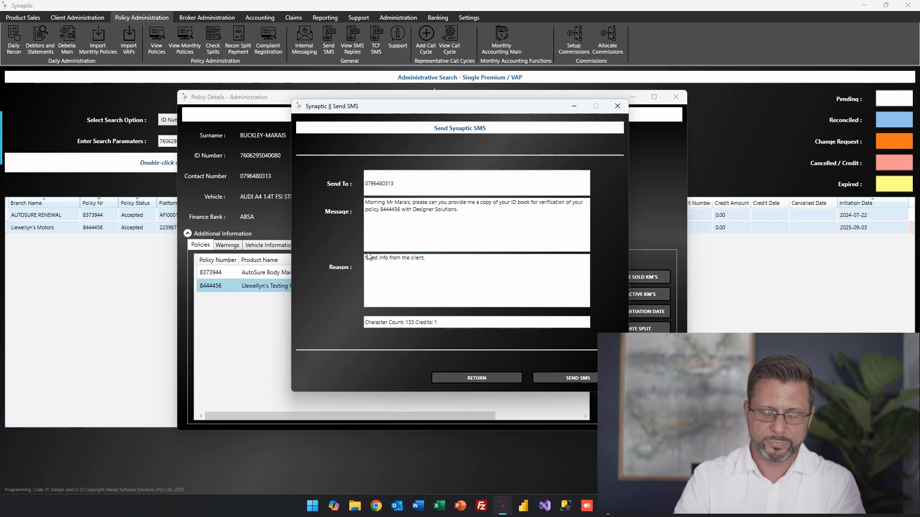
click(569, 378)
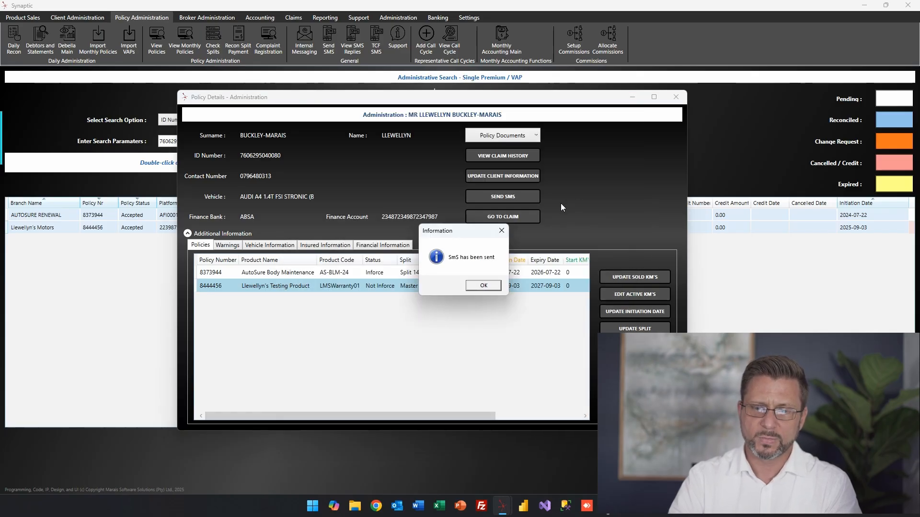
Dismiss the SMS confirmation, select the testing product policy row, and show the Policy Documents options.
click(488, 286)
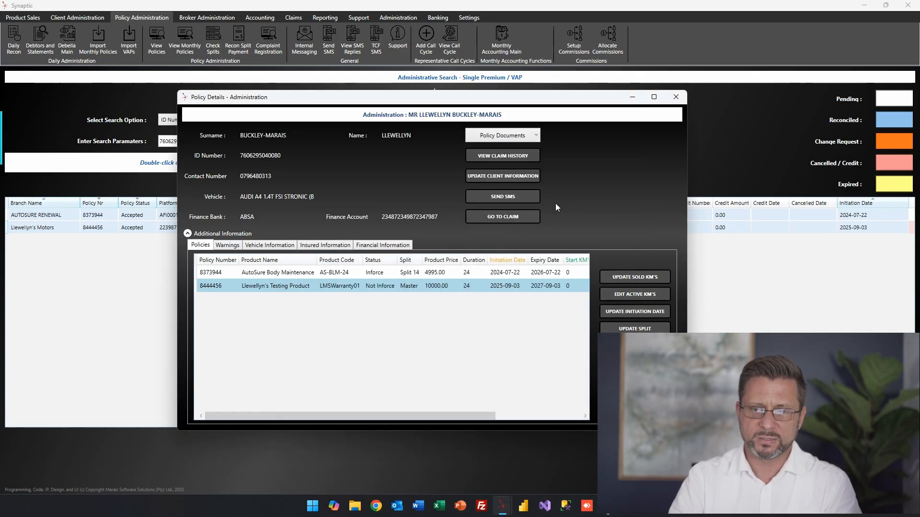
click(505, 219)
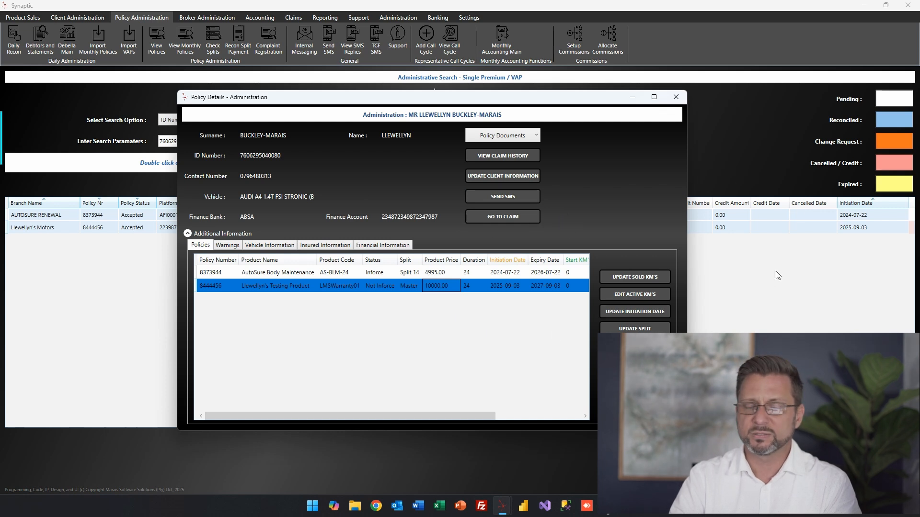
click(535, 136)
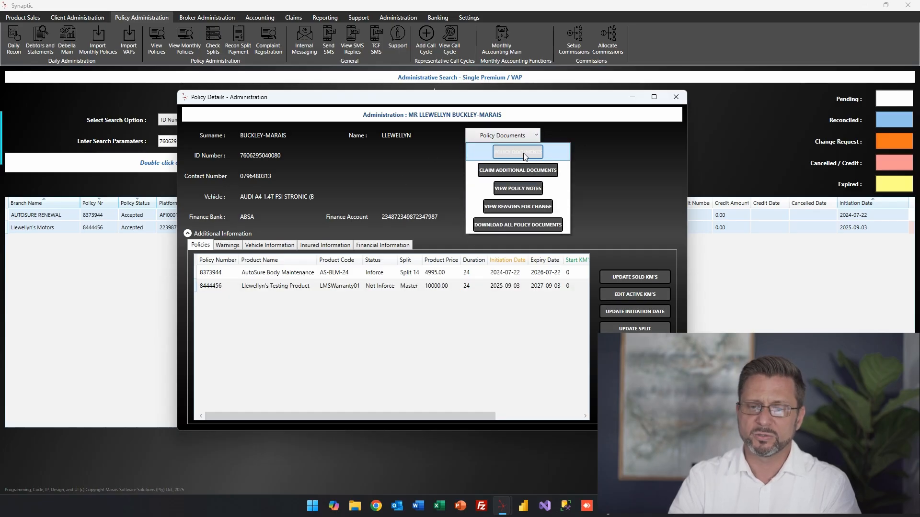
Open POLICY DOCUMENTS and go through the welcome letter, product booklet, policy PDF and disclosure notice.
click(537, 153)
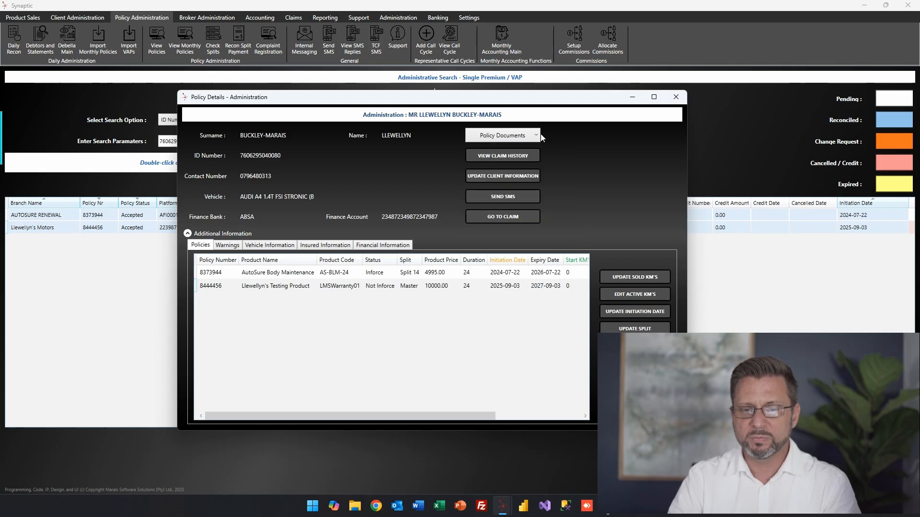
click(369, 192)
click(366, 211)
click(365, 220)
click(364, 230)
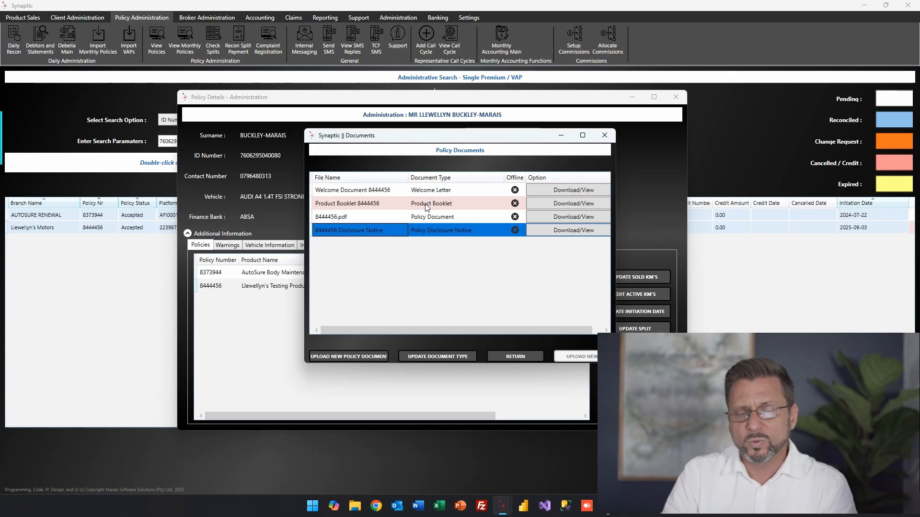
Request the .pdf policy document via Download/View, declining to save it with masked values.
click(539, 217)
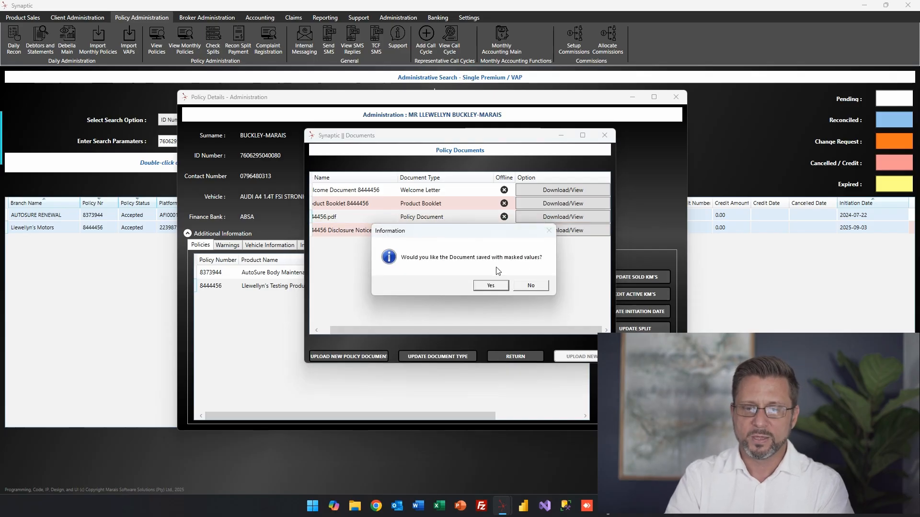
click(532, 287)
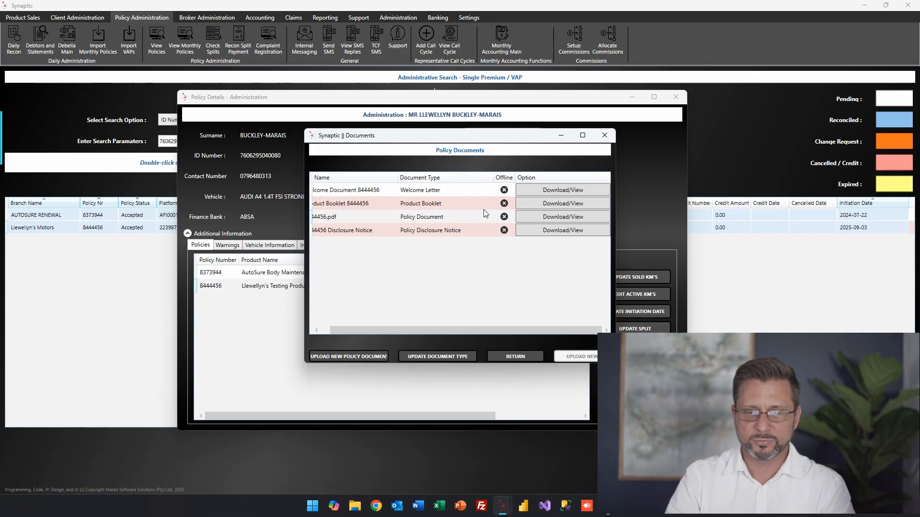
click(562, 217)
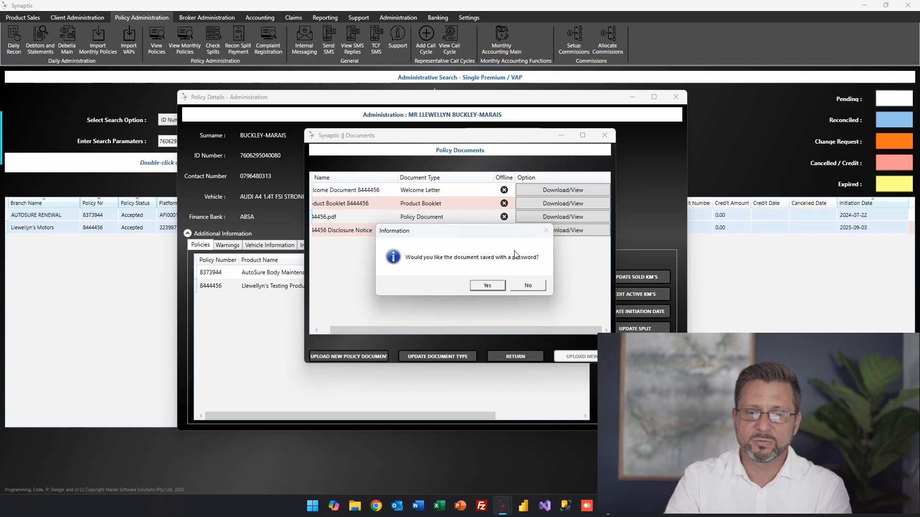
Skip password protection, then read the VAP Policy Document's Certificate of Cover full screen in Acrobat.
click(528, 286)
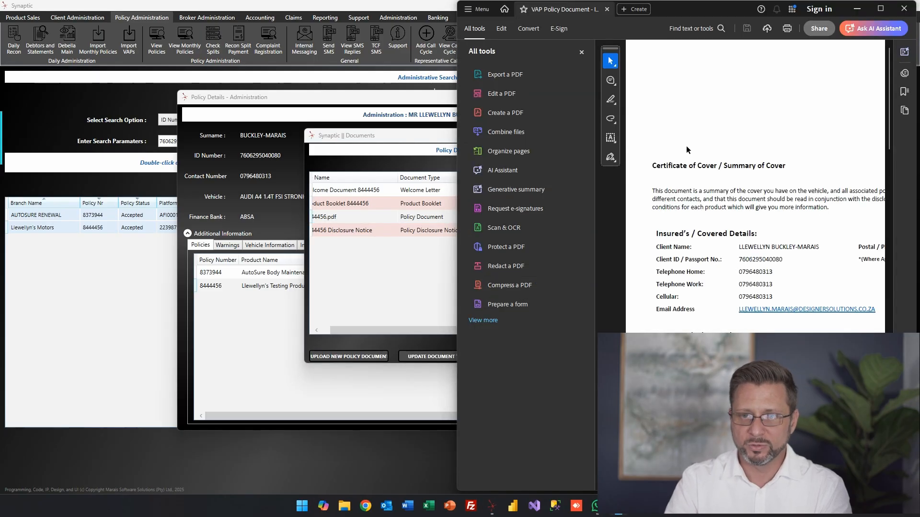
click(881, 8)
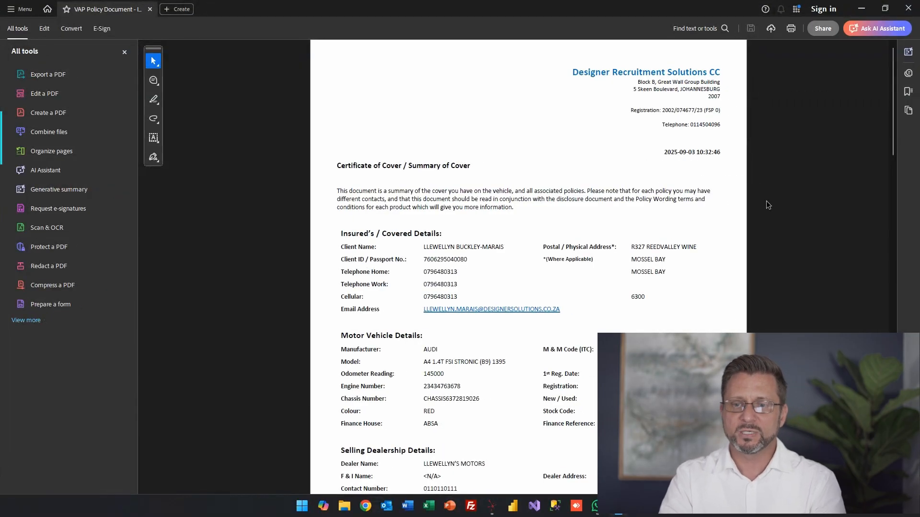
scroll(758, 148, down, 5)
scroll(754, 152, down, 10)
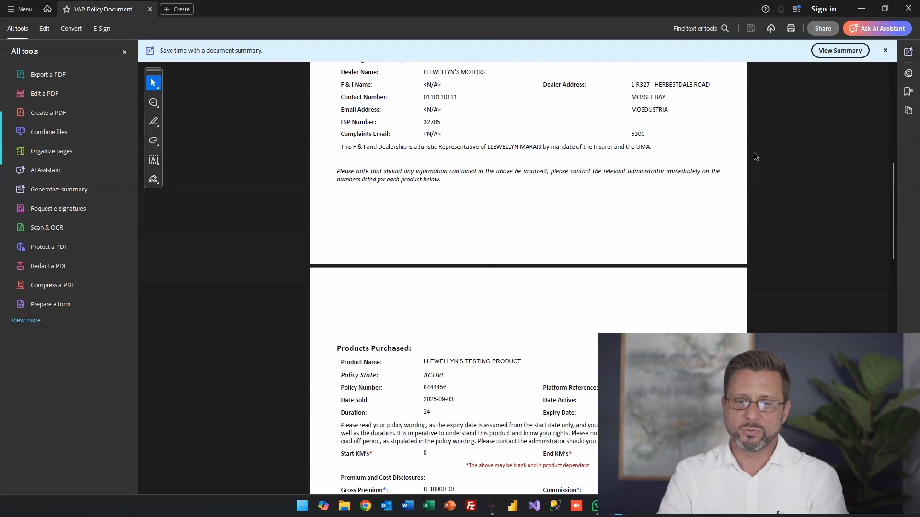
scroll(752, 151, down, 10)
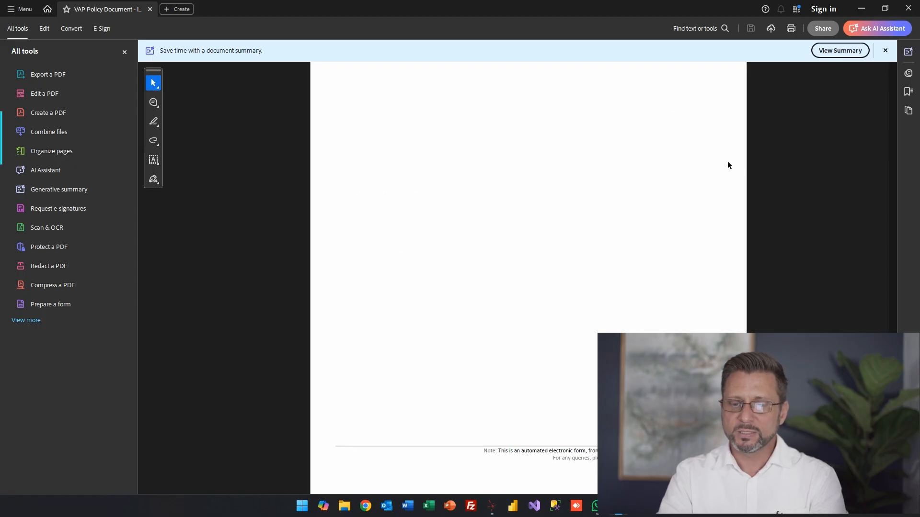
key(Home)
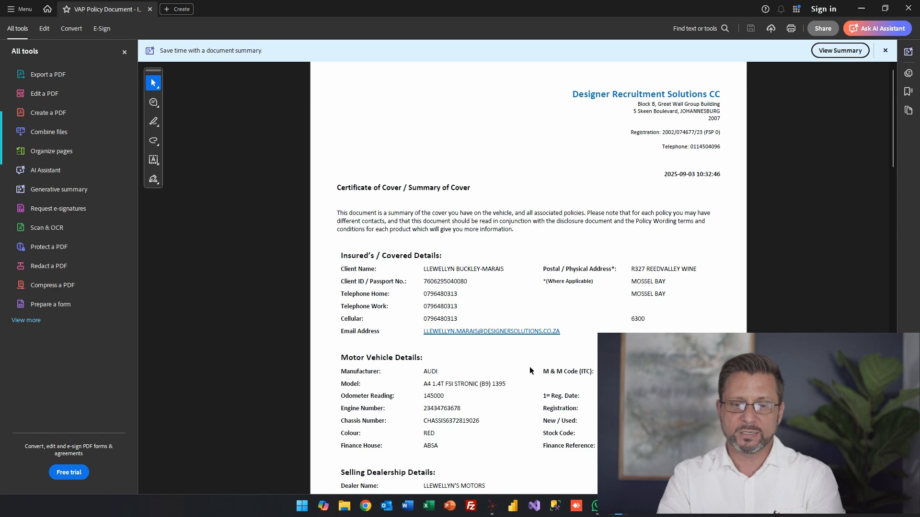
scroll(529, 366, down, 2)
scroll(708, 285, down, 3)
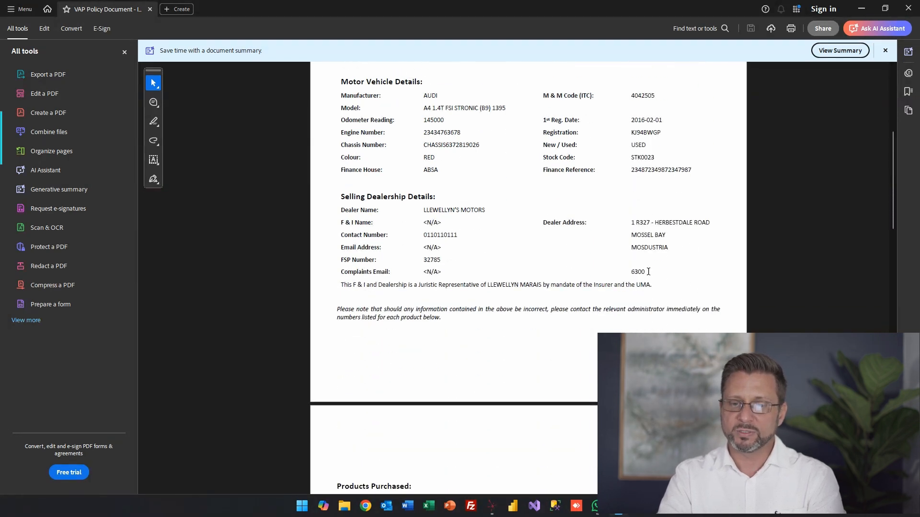
Close the PDF and Documents window, then choose DOWNLOAD ALL POLICY DOCUMENTS for the policy.
click(907, 9)
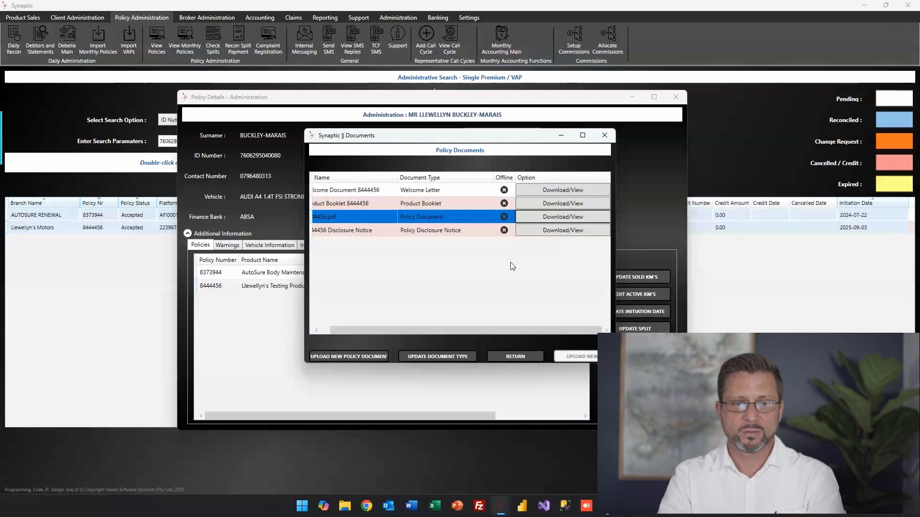
click(607, 136)
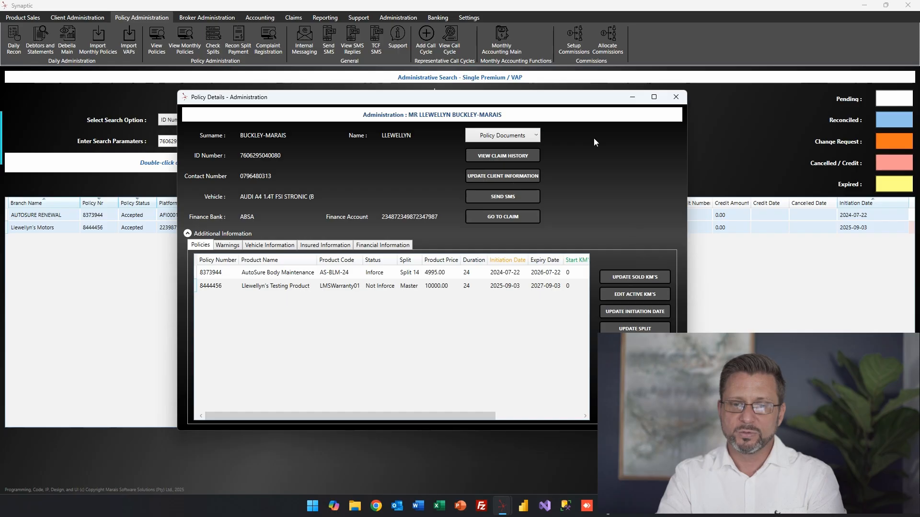
click(536, 135)
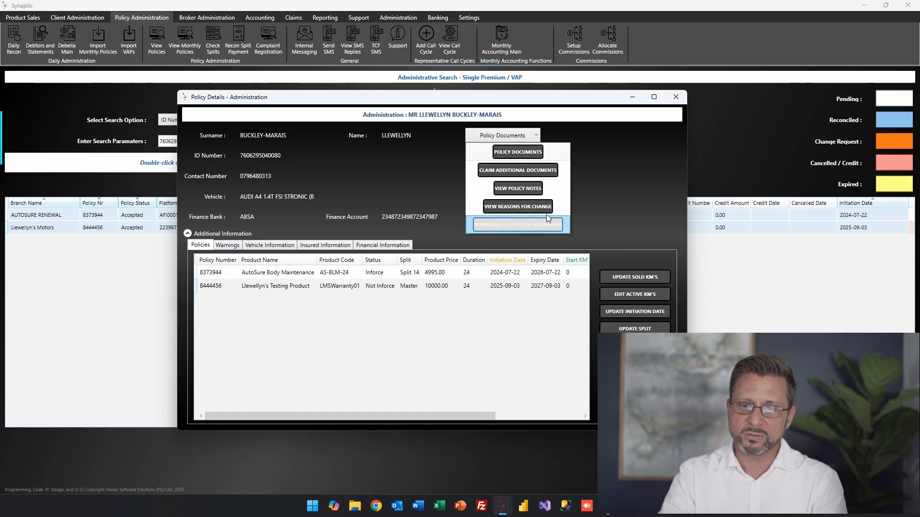
click(535, 136)
click(532, 136)
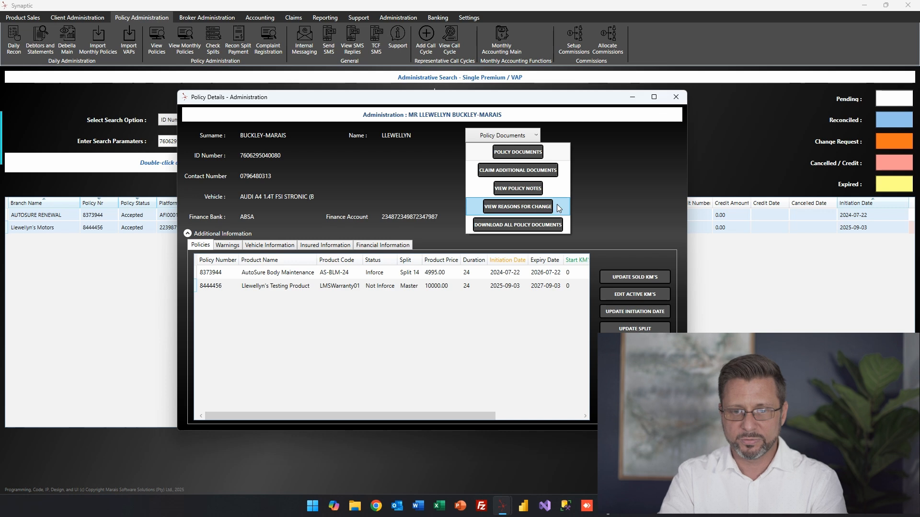
click(542, 224)
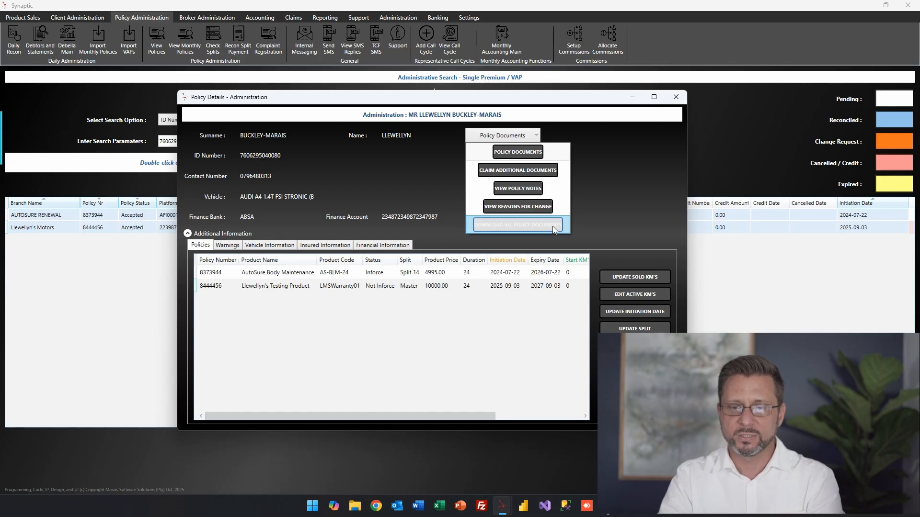
click(635, 170)
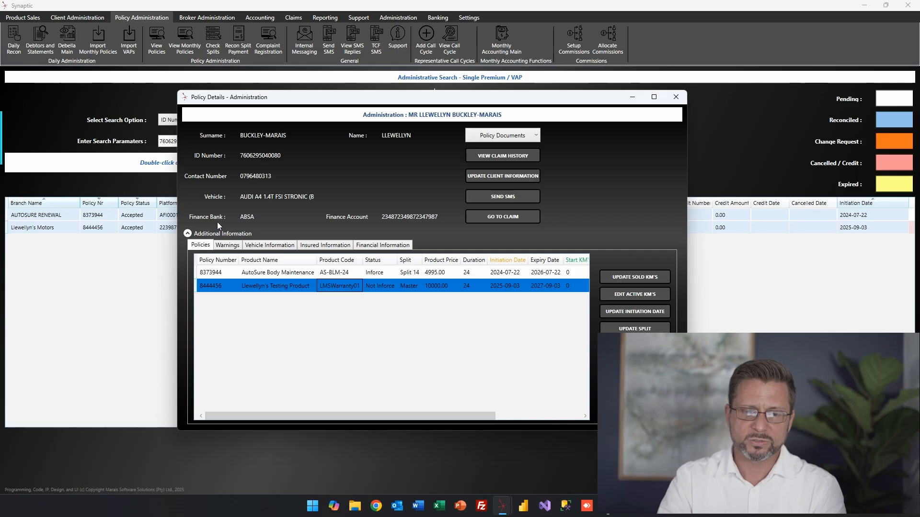
click(202, 246)
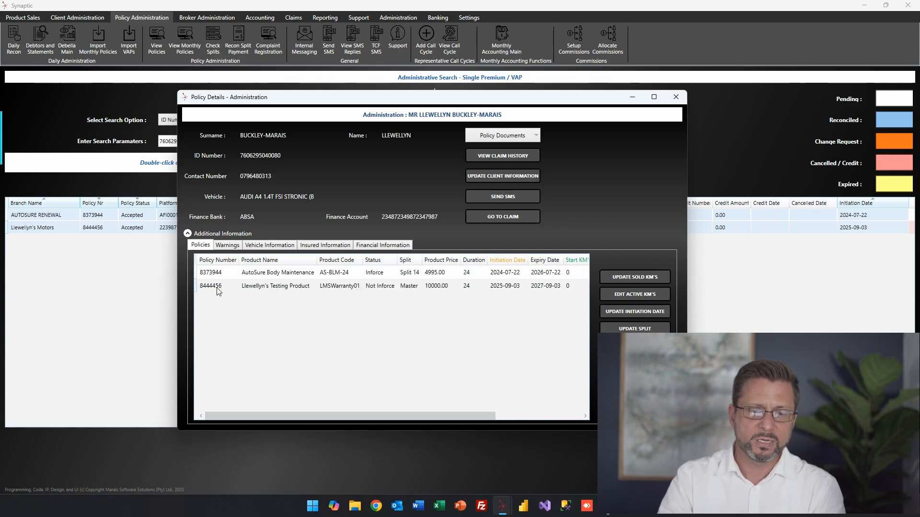
click(301, 284)
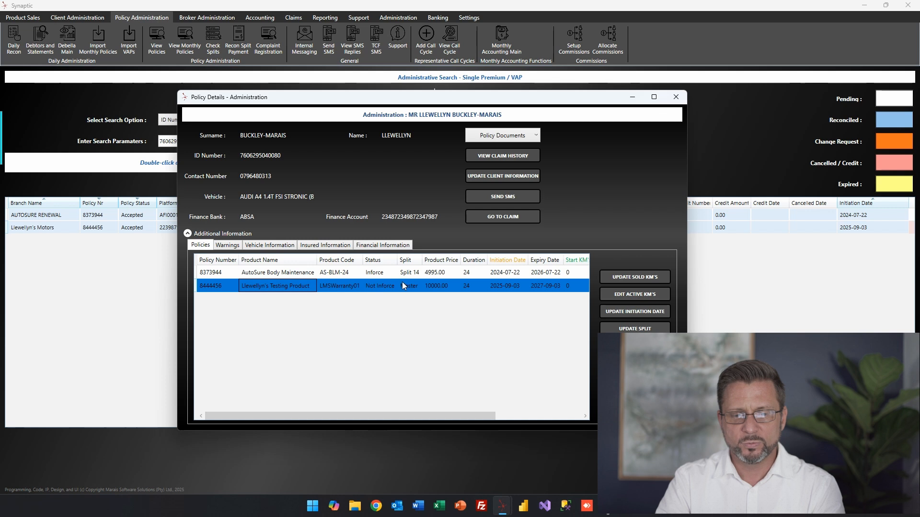
click(481, 289)
drag(416, 416, 523, 407)
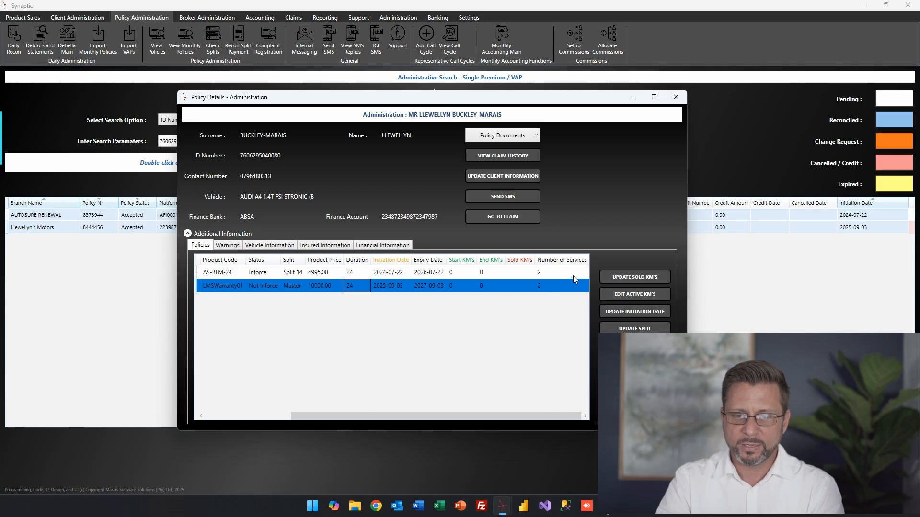
drag(481, 413, 327, 426)
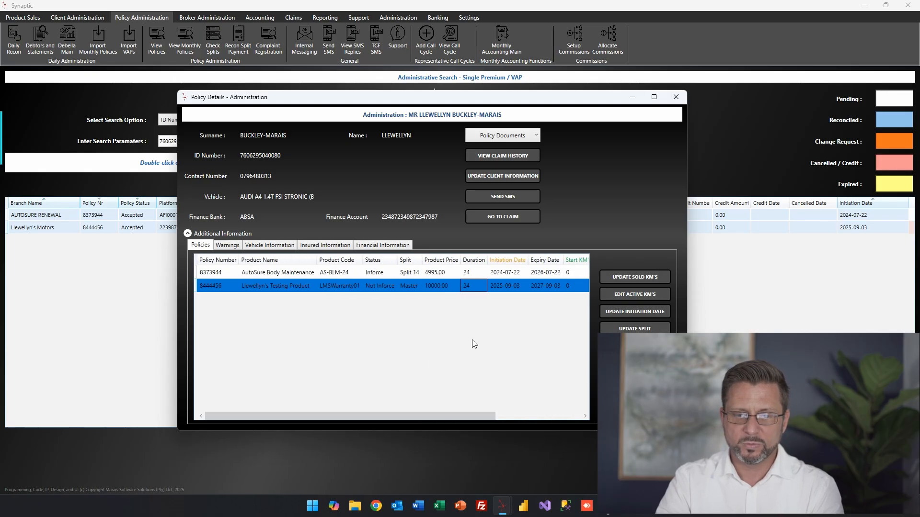
Amend the policy's sold kilometres from 145000 to 120000, with reason 'Incorrectly captured at point of sale'.
click(662, 279)
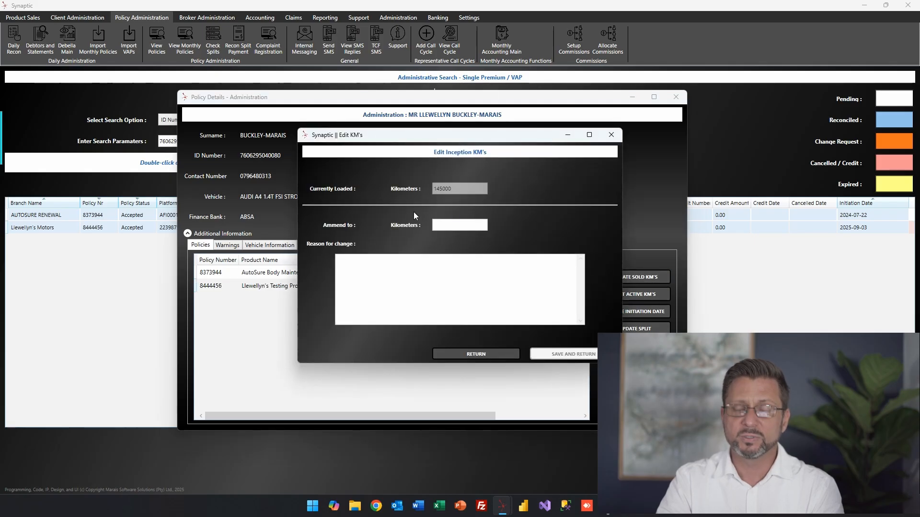
click(457, 227)
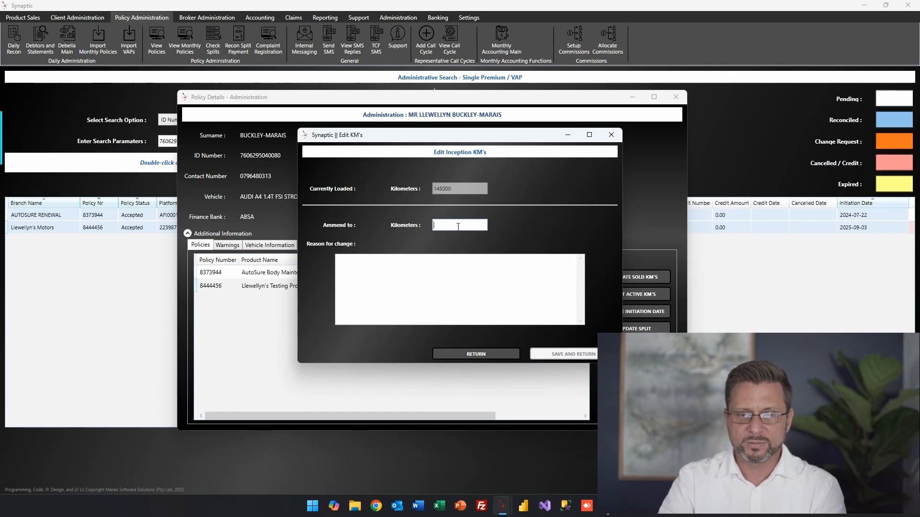
text(120000)
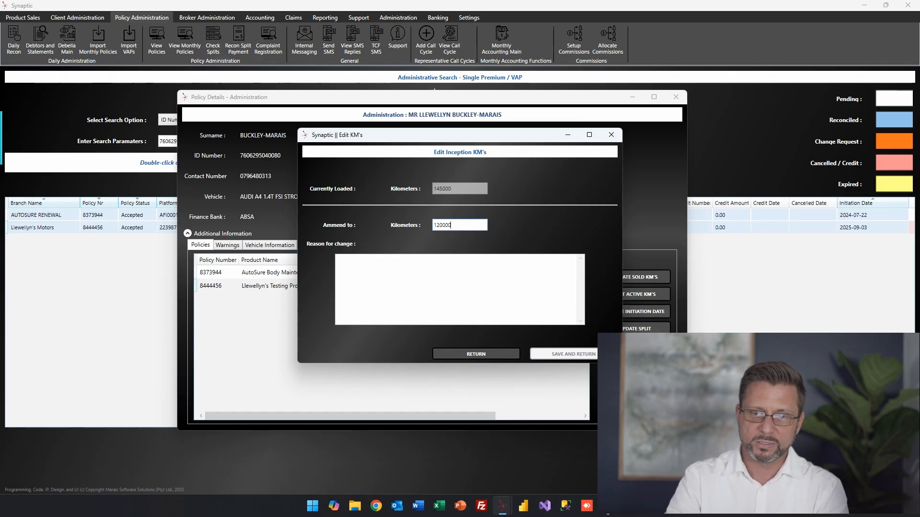
click(404, 275)
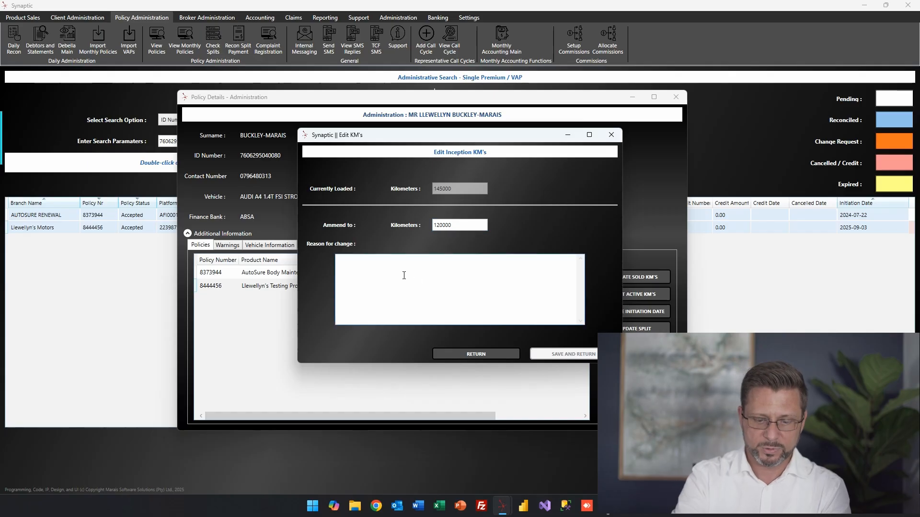
text(Incorrectit)
key(BackSpace)
key(BackSpace)
key(BackSpace)
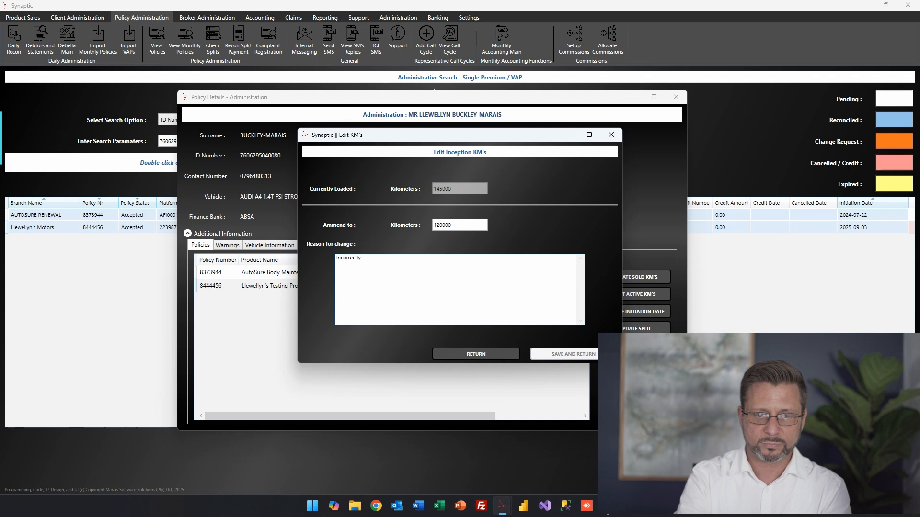
text(ly captrued at point of sale.)
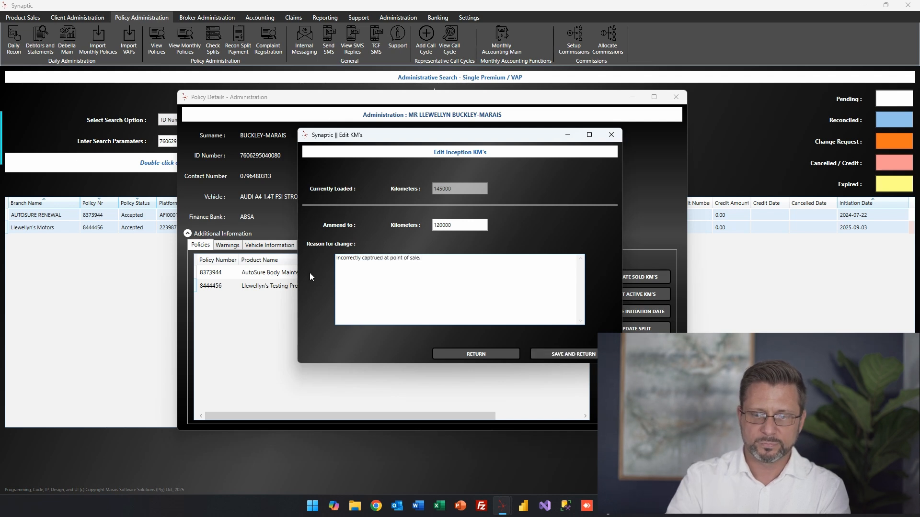
click(551, 353)
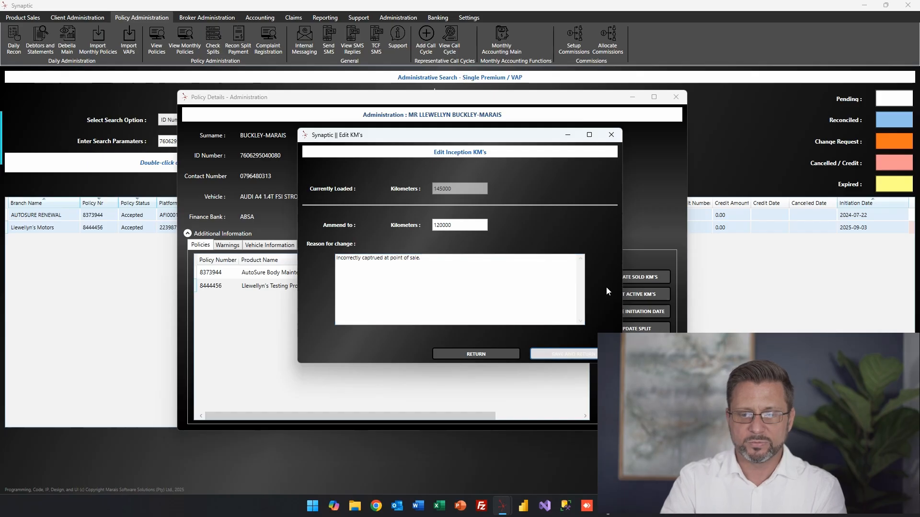
click(480, 282)
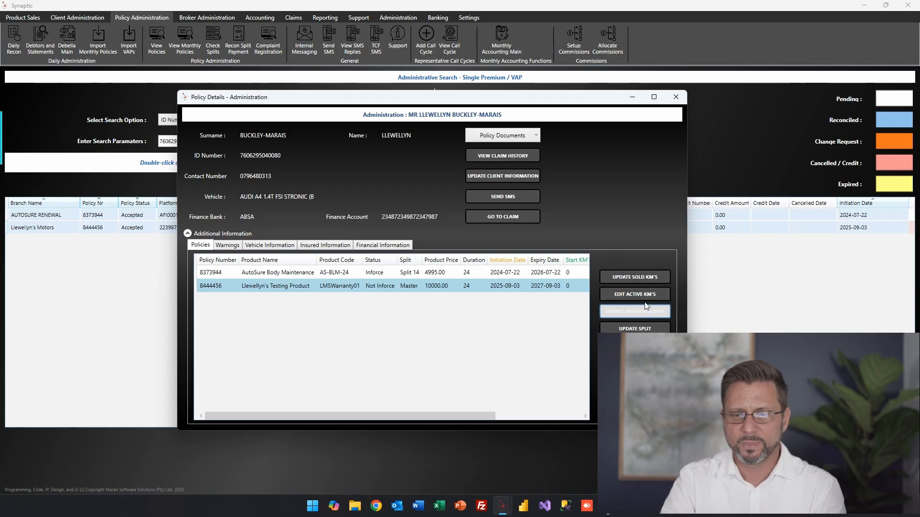
Select the testing product policy line so its active kilometres can be edited.
click(630, 294)
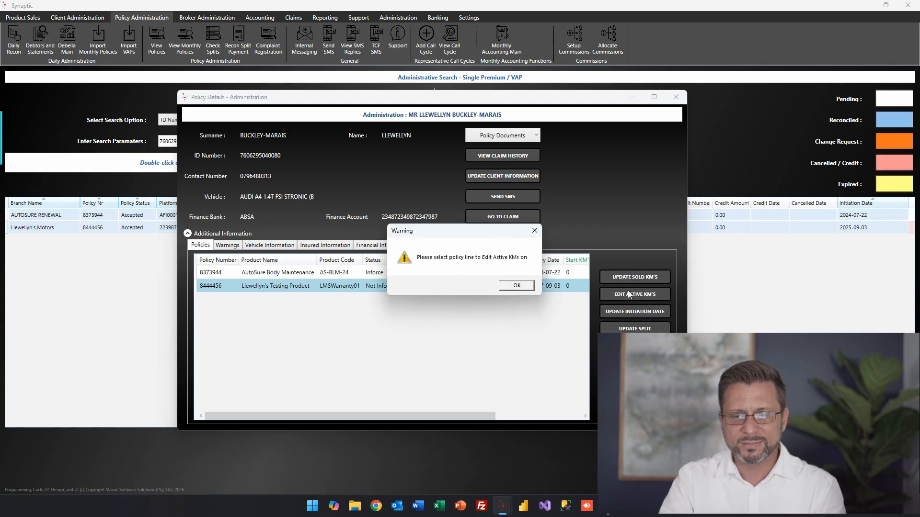
click(517, 286)
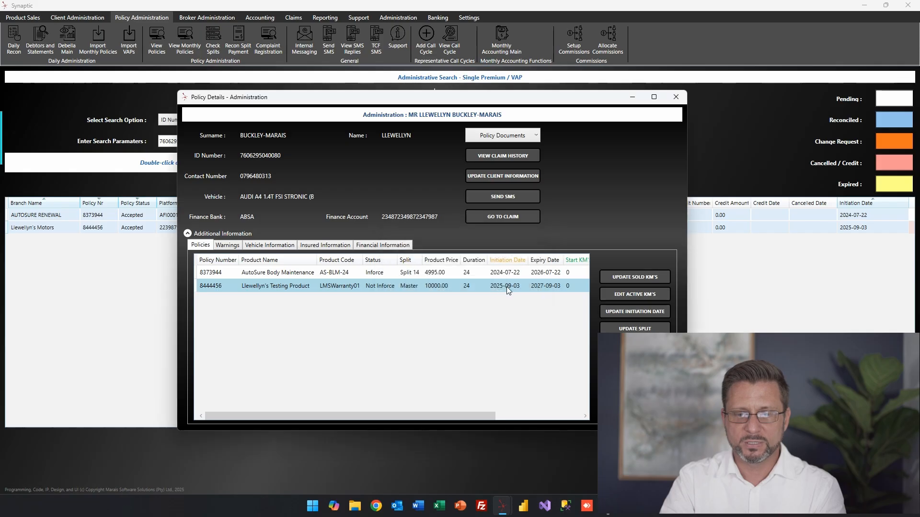
click(507, 286)
click(633, 296)
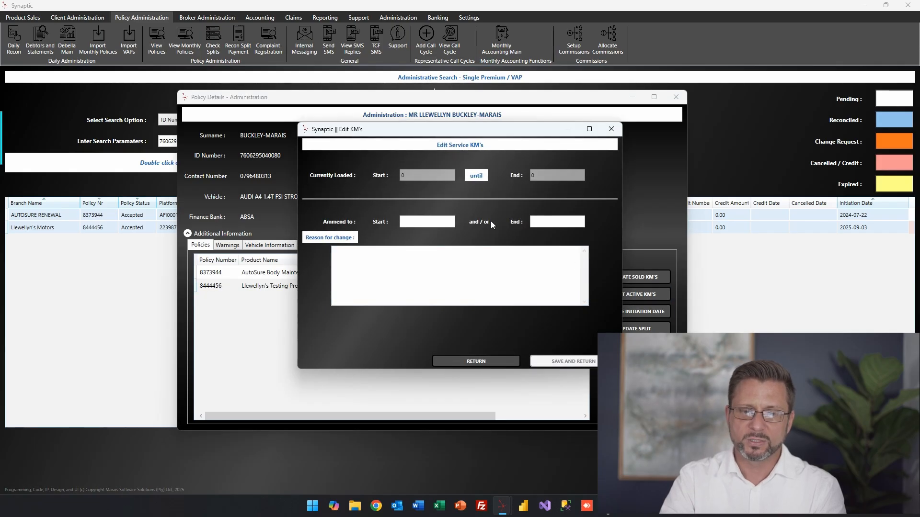
Save active service kilometres of 120000 start and 999999 end, reason 'updating the valid KM'.
click(432, 222)
text(120000)
key(Tab)
text(99)
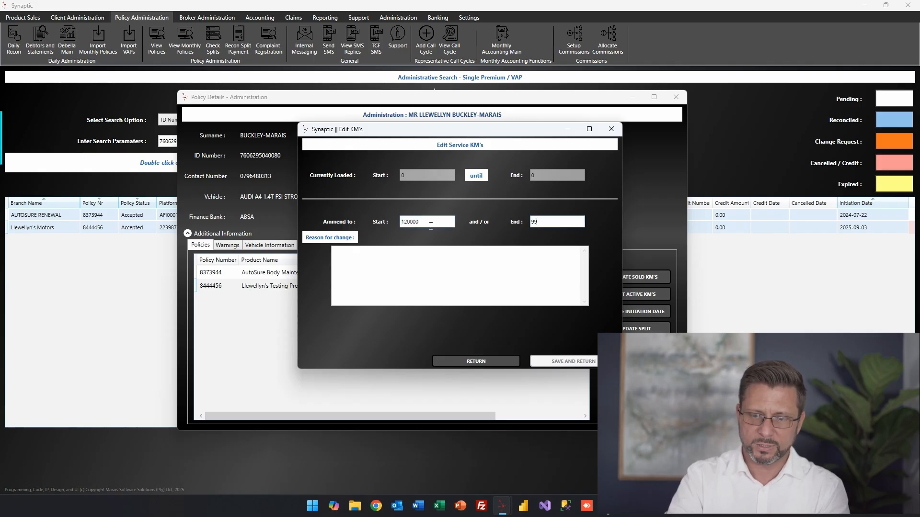
text(9999)
click(408, 263)
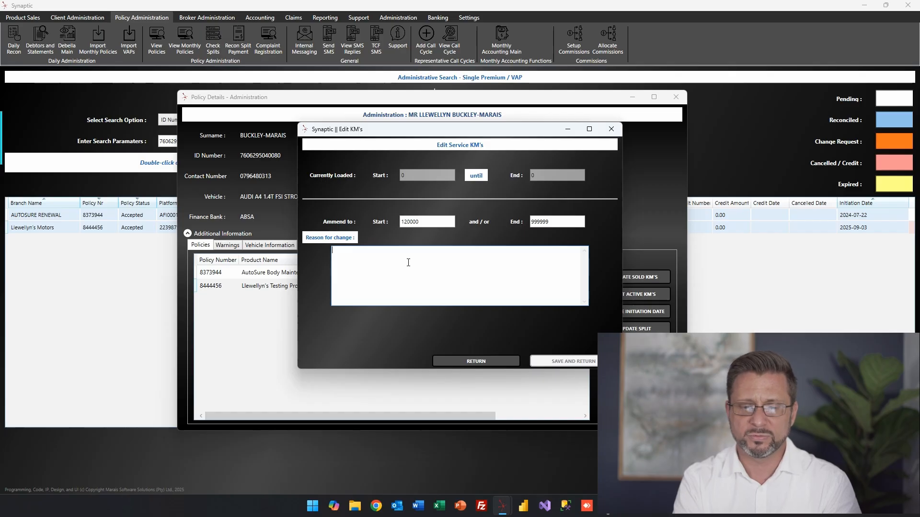
click(409, 263)
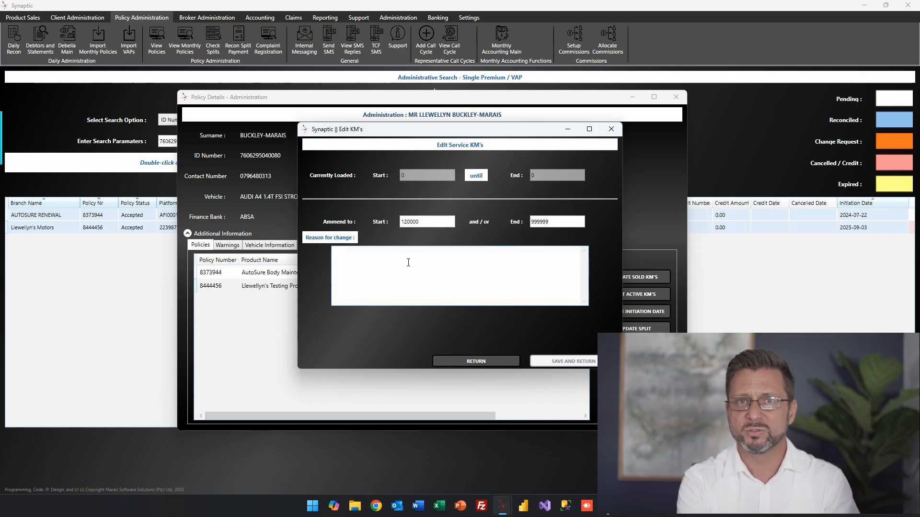
text(updating )
text(th)
text(the )
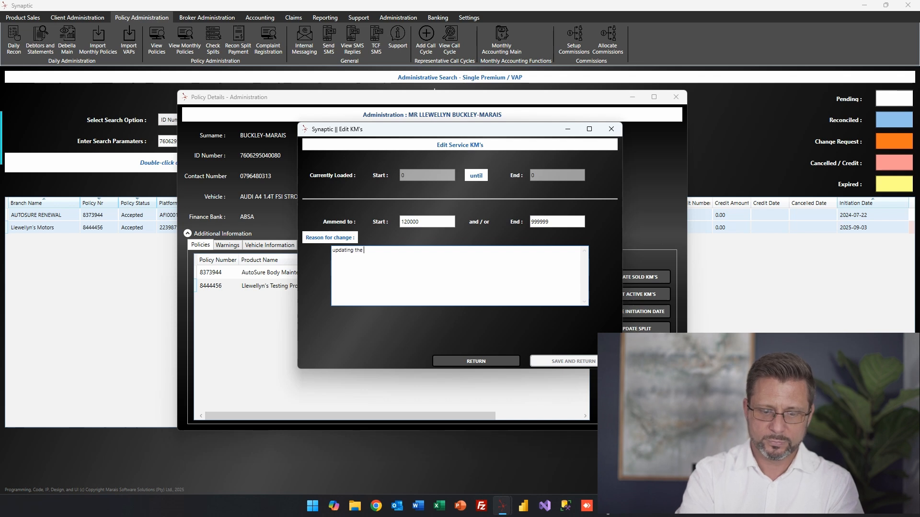
text(valid KM)
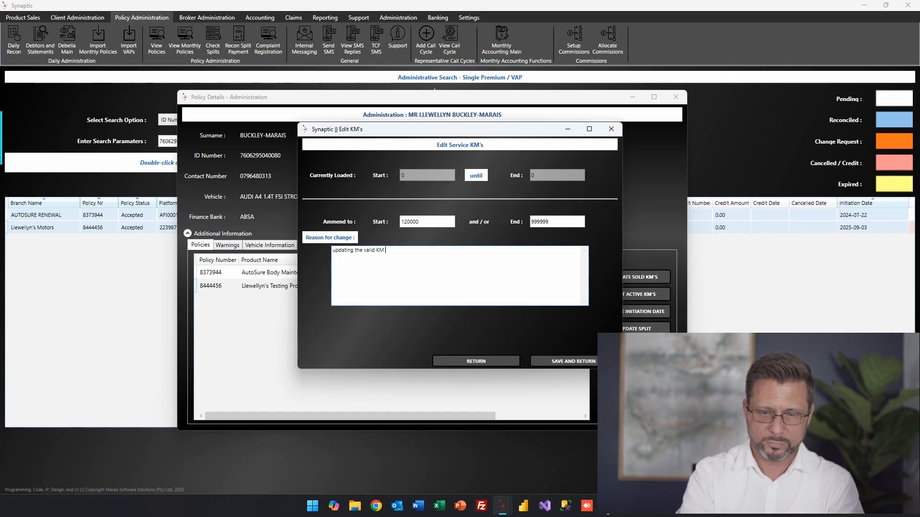
click(567, 364)
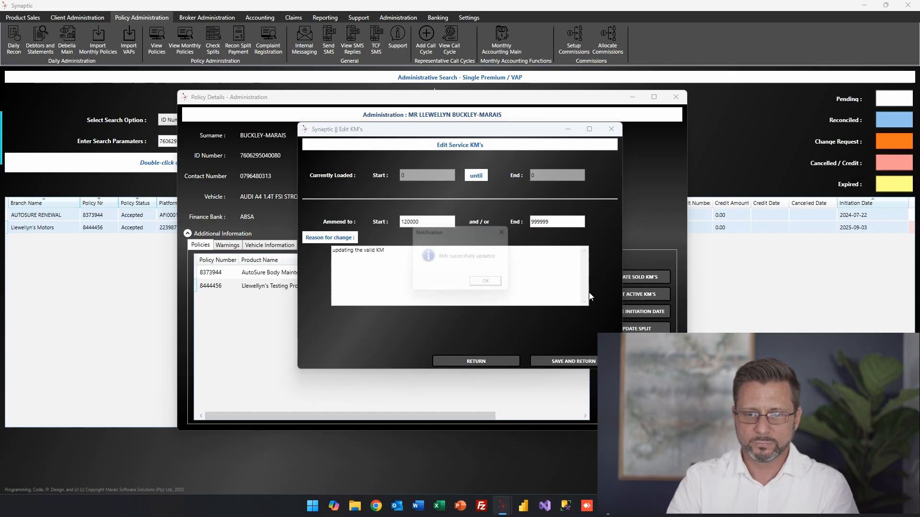
click(491, 285)
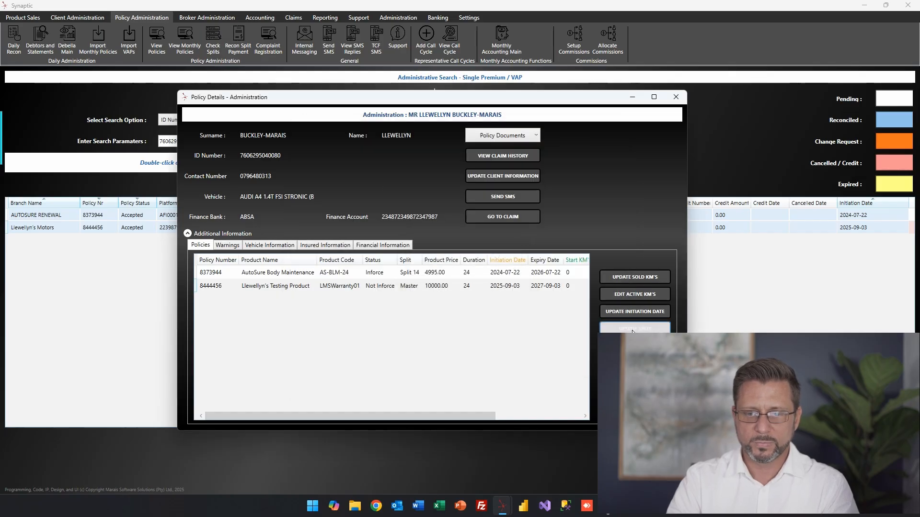
click(526, 286)
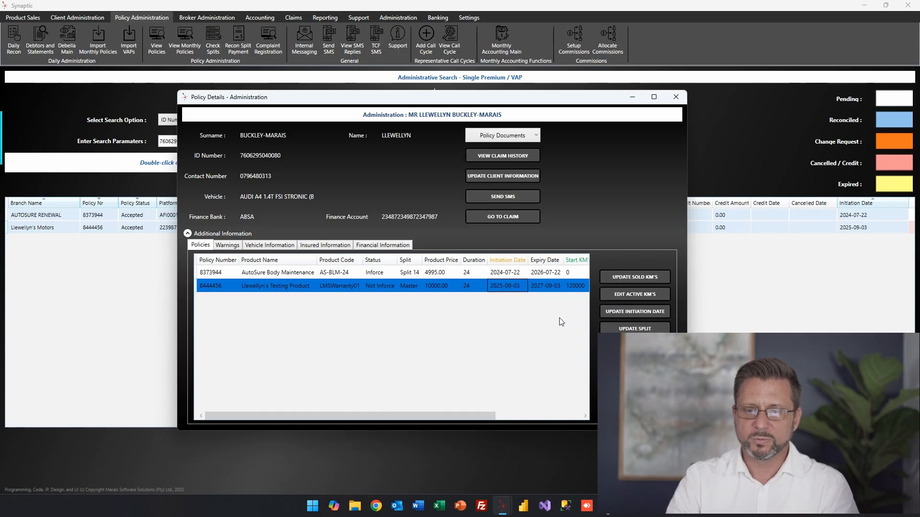
Change the policy initiation date to 8 September 2025, citing incorrect capture at point of sale.
click(647, 312)
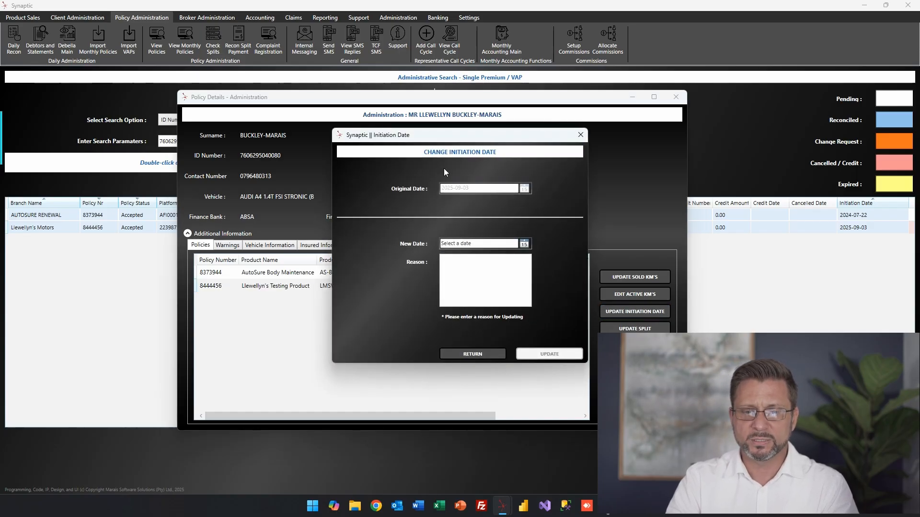
click(524, 243)
click(463, 285)
click(479, 266)
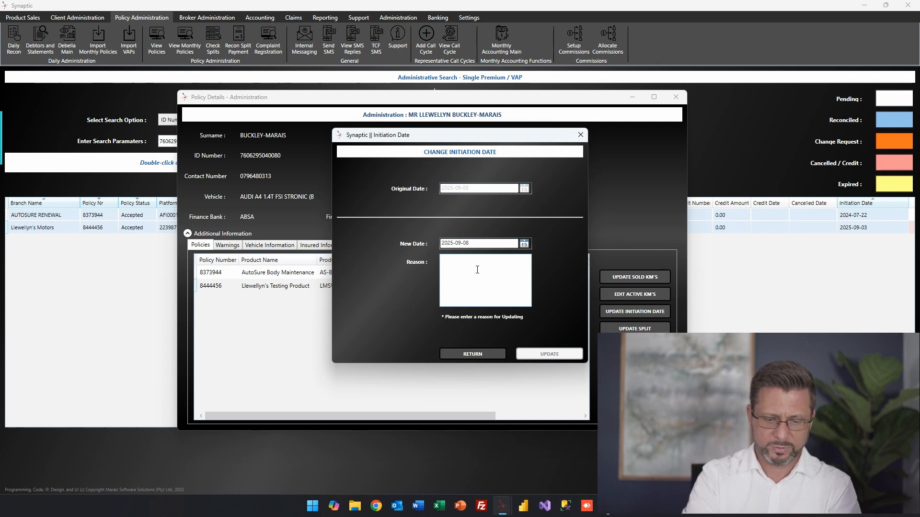
text(Incorrect)
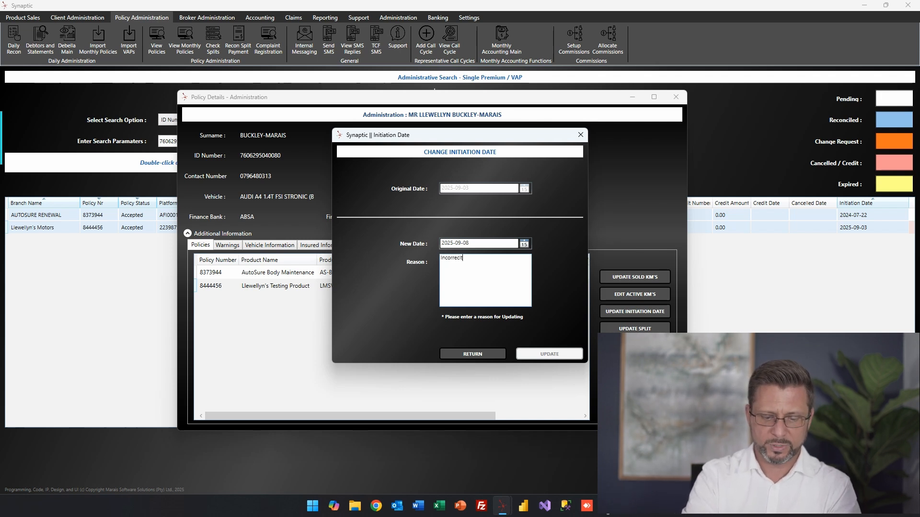
text( captured at point of sale)
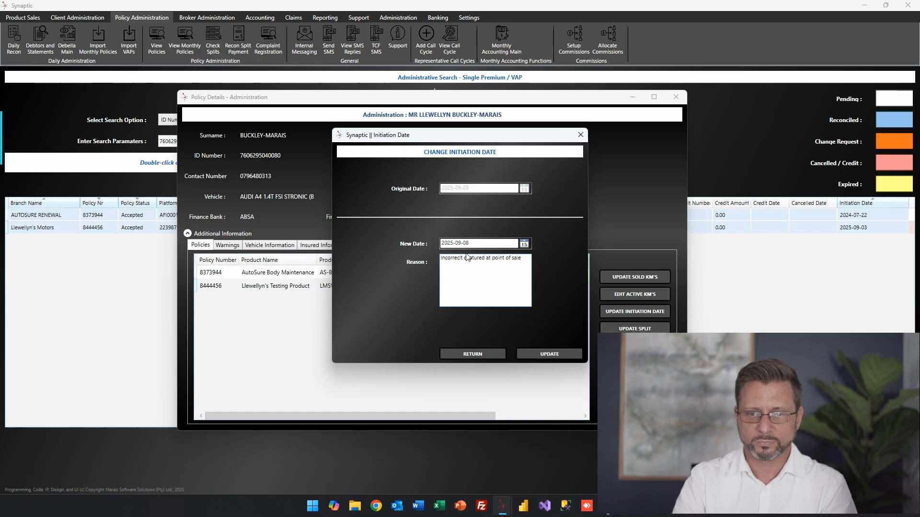
key(BackSpace)
key(Right)
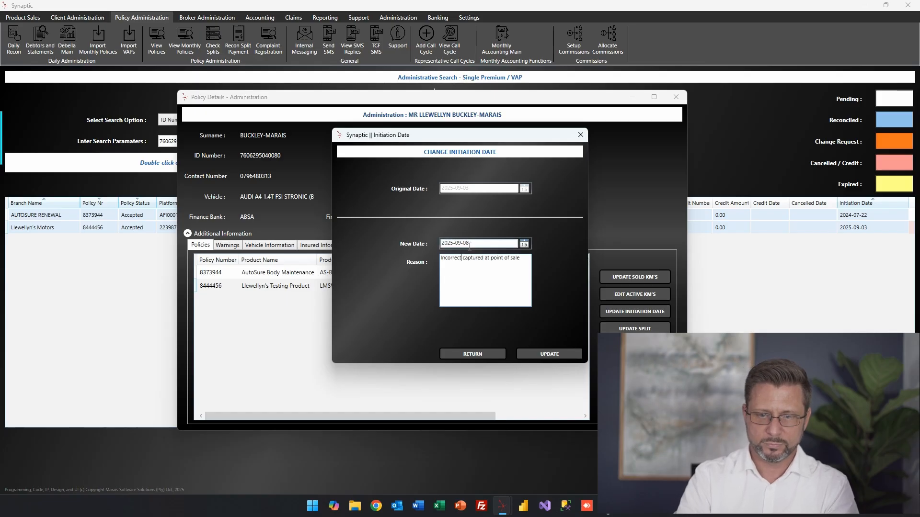
text(ly)
click(576, 355)
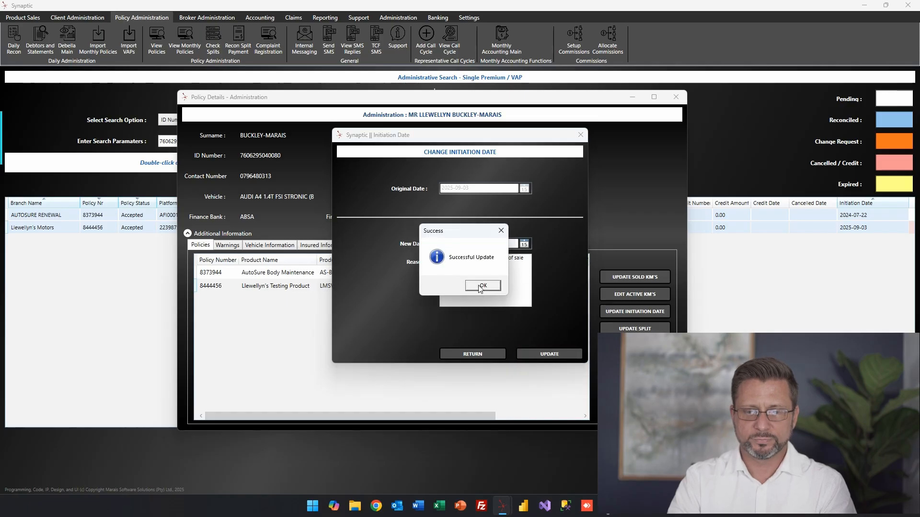
click(482, 286)
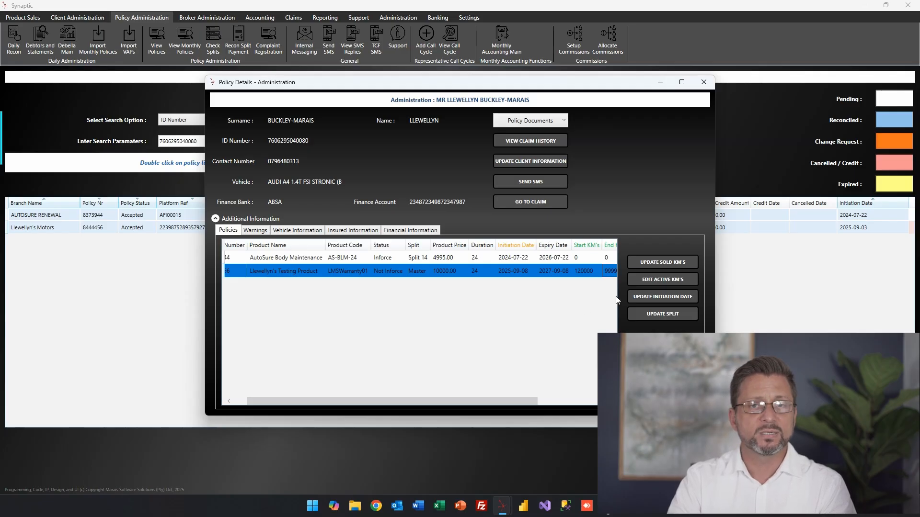
drag(498, 399, 508, 387)
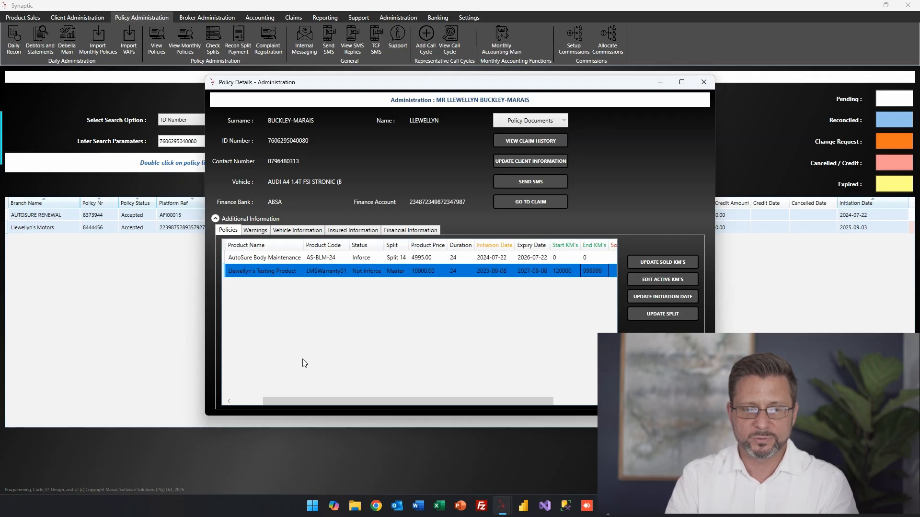
Replace N/A with 'High Claimer' in the testing policy's warning cell on the Warnings list.
click(256, 234)
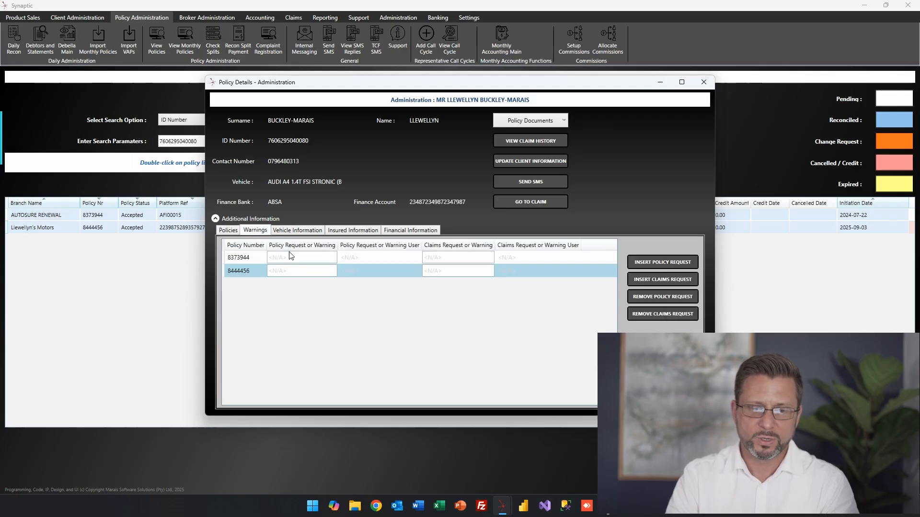
click(310, 270)
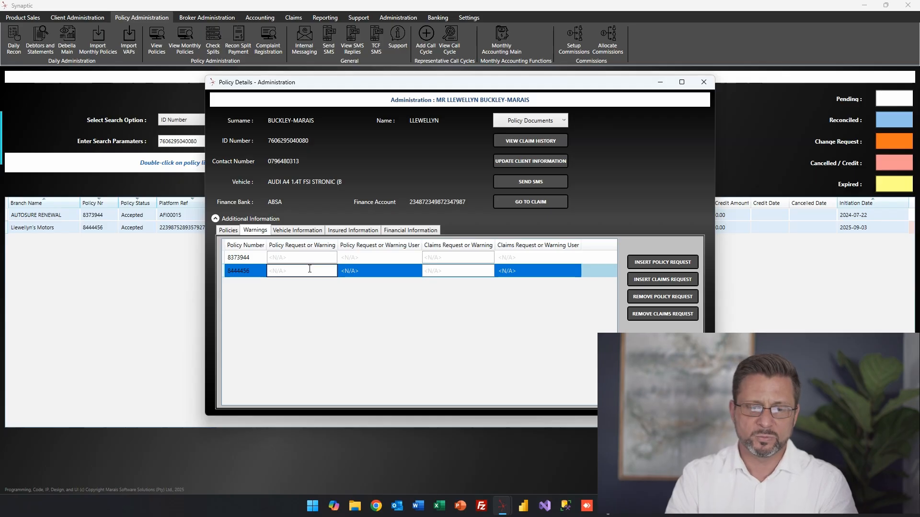
drag(309, 268, 270, 272)
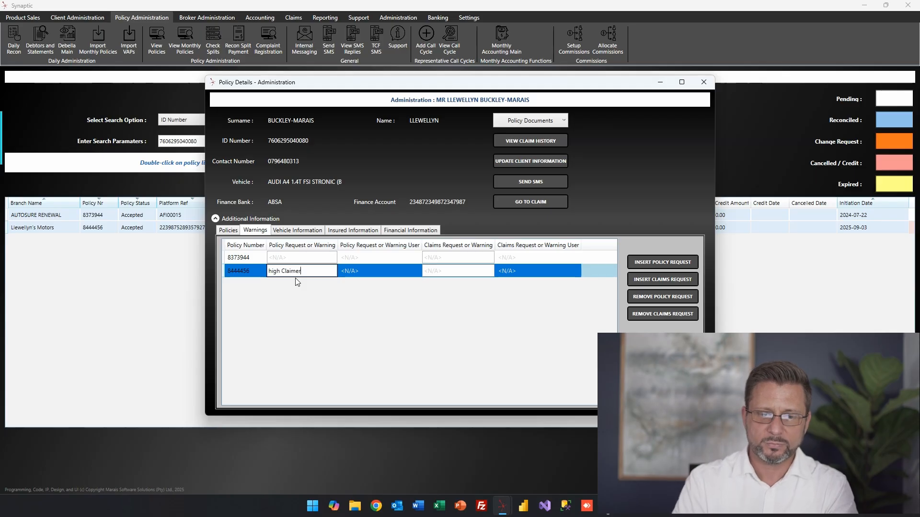
key(Delete)
text(h)
key(BackSpace)
text(h)
key(BackSpace)
text(H)
key(Return)
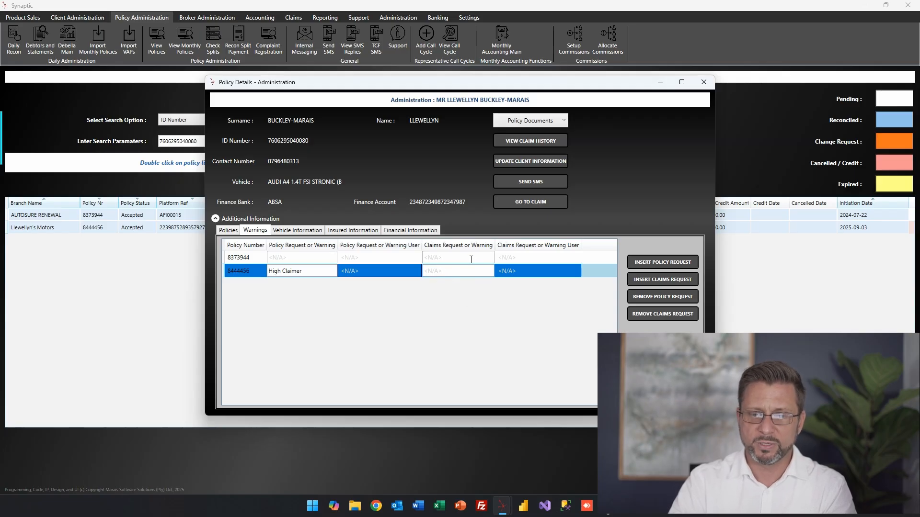
Insert High Claimer as a saved policy warning flag and close the policy details window.
click(458, 271)
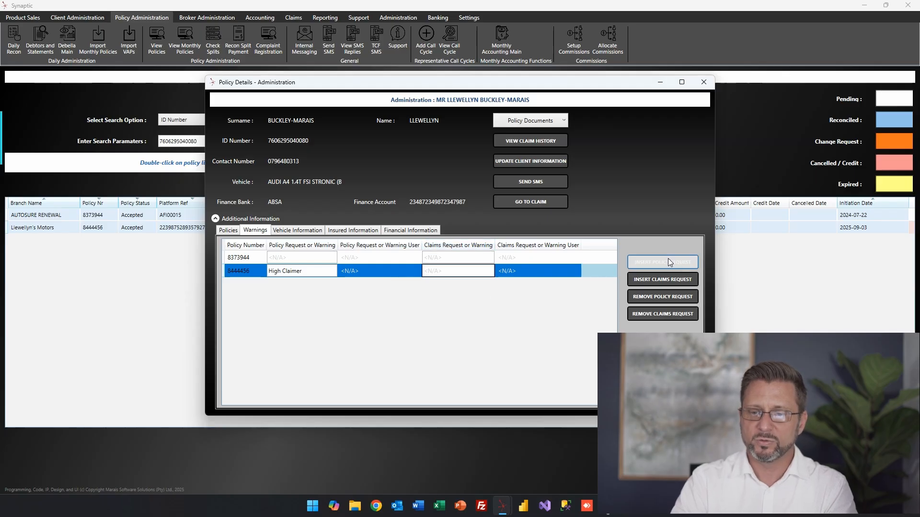
click(683, 262)
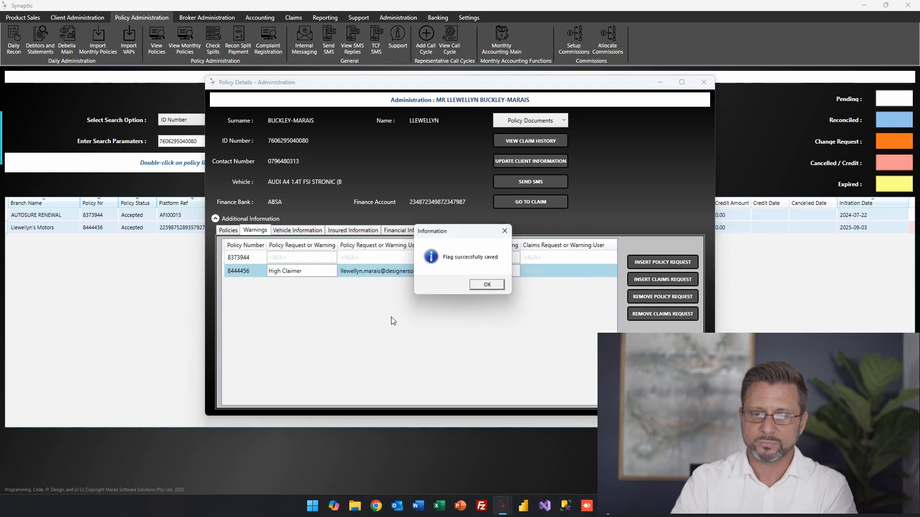
click(489, 286)
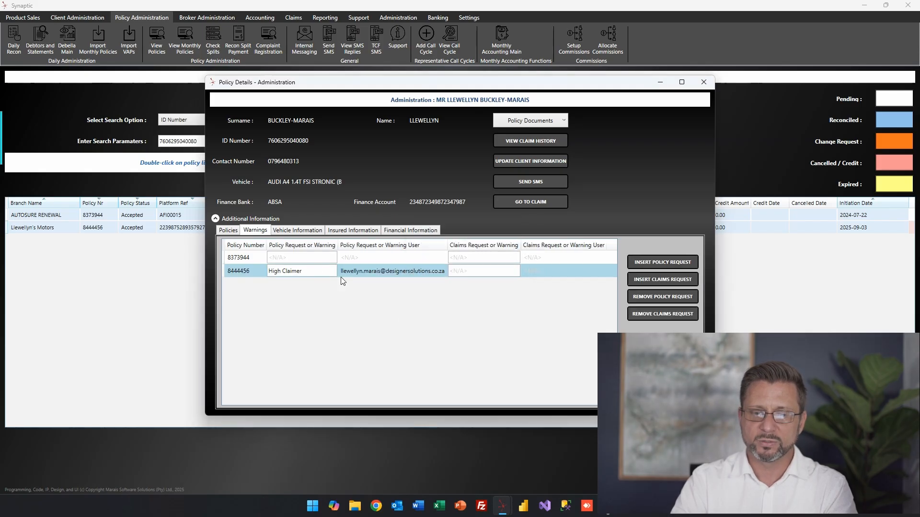
click(703, 82)
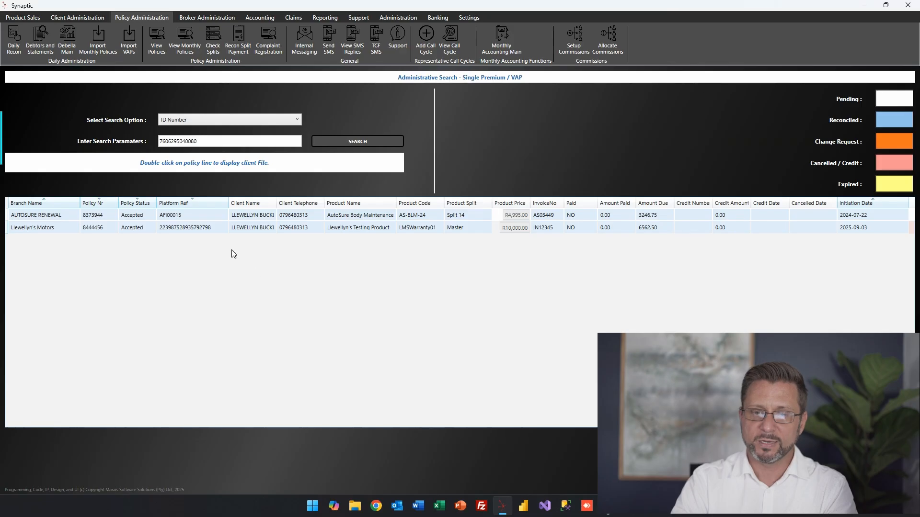
Save a company note with the viewing reason 'Testing for the system video'.
text(te)
key(BackSpace)
key(BackSpace)
text(Testing for the system video)
click(392, 369)
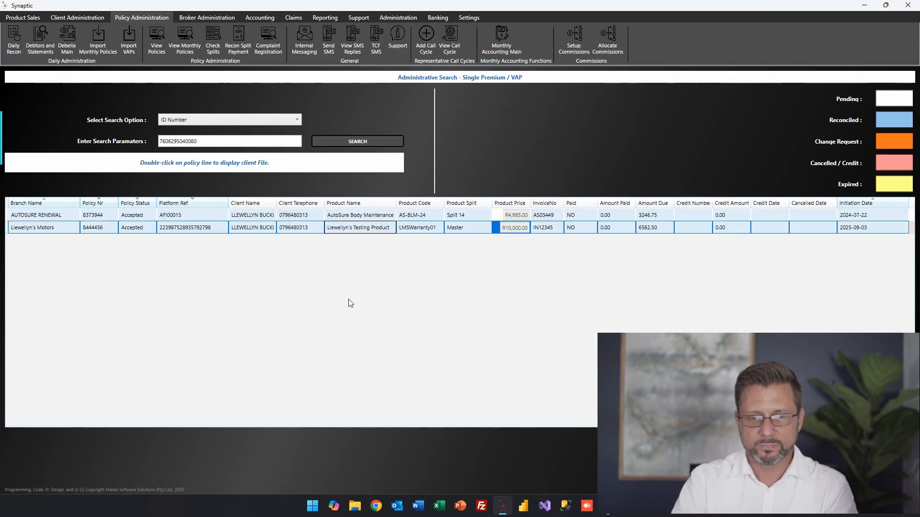
Reopen the testing policy's client file and acknowledge the High Claimer warning.
double_click(262, 227)
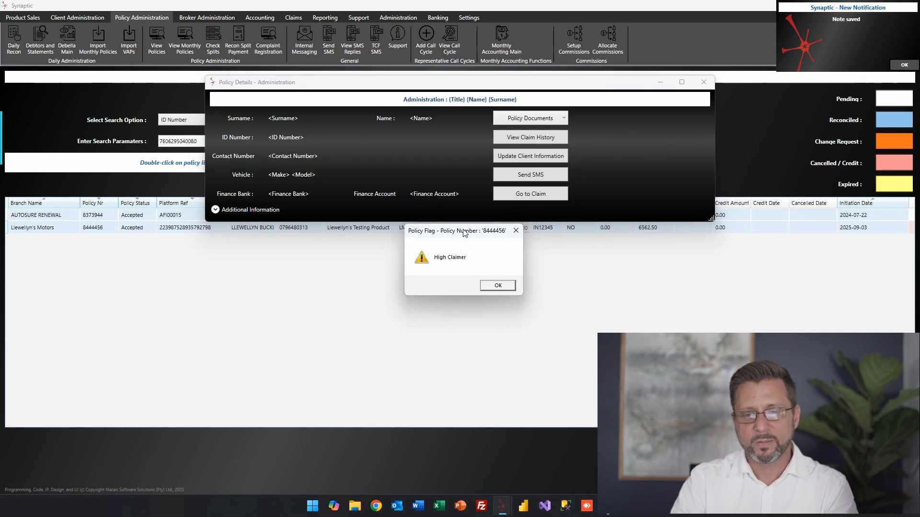
drag(464, 233, 450, 227)
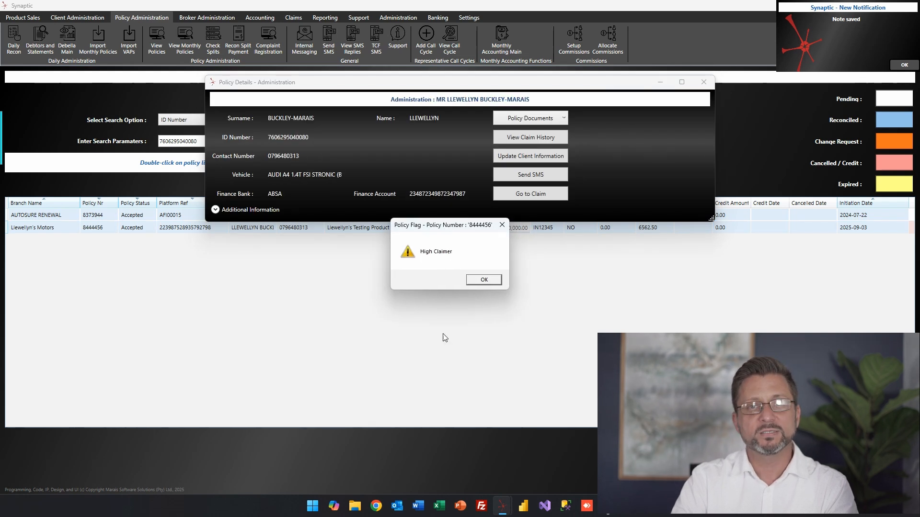
click(484, 280)
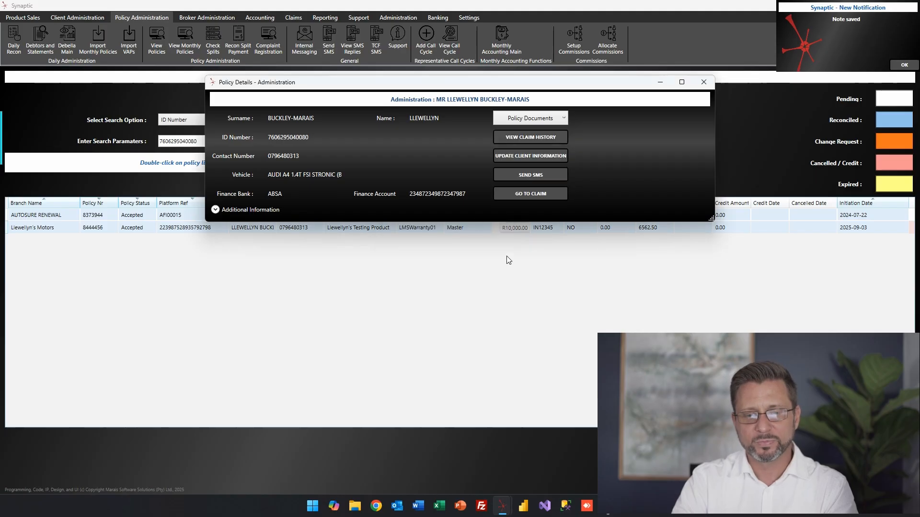
Expand Additional Information and inspect the AUDI row in Vehicle Information.
click(215, 210)
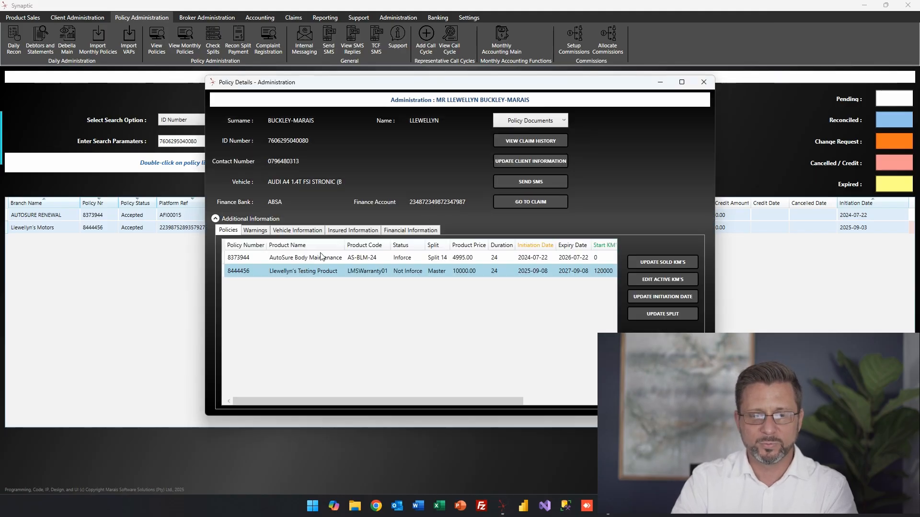
click(297, 231)
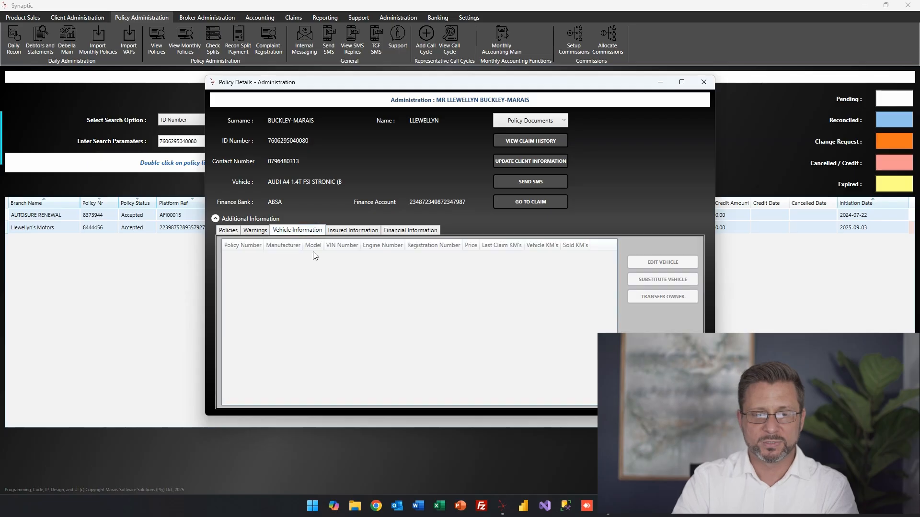
click(337, 269)
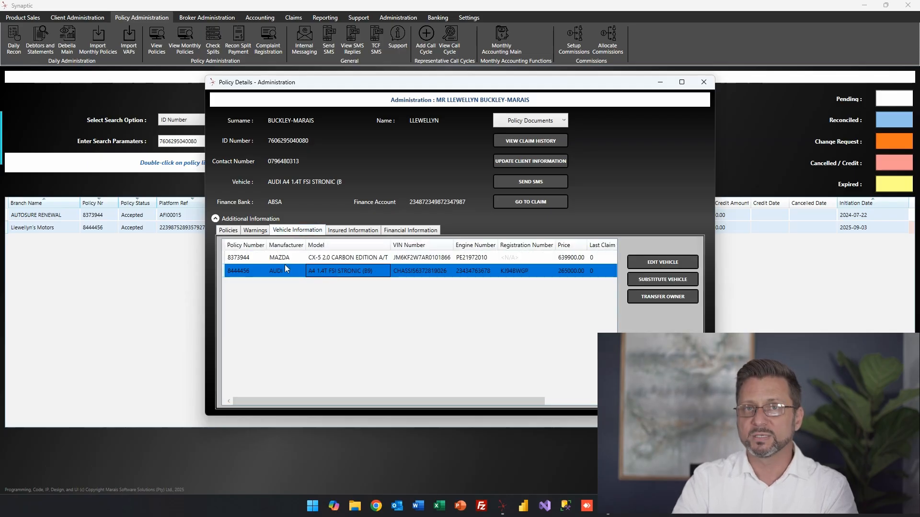
click(261, 271)
click(294, 274)
click(337, 275)
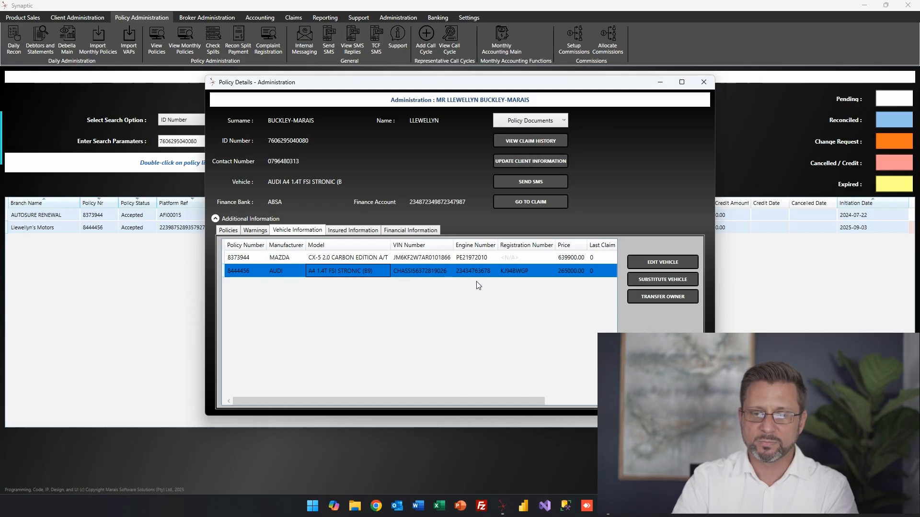
Review the insured persons, comparing the main insured person's and partner's details.
click(353, 230)
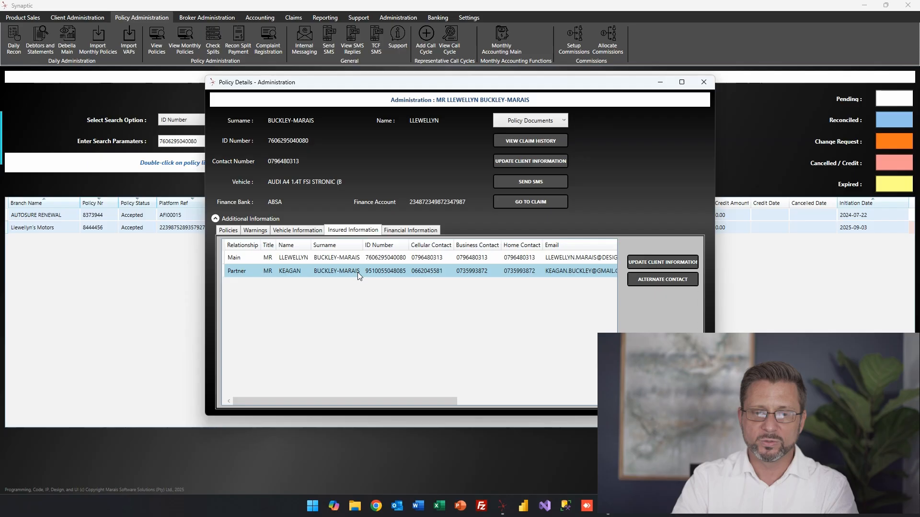
click(303, 257)
click(331, 272)
click(330, 258)
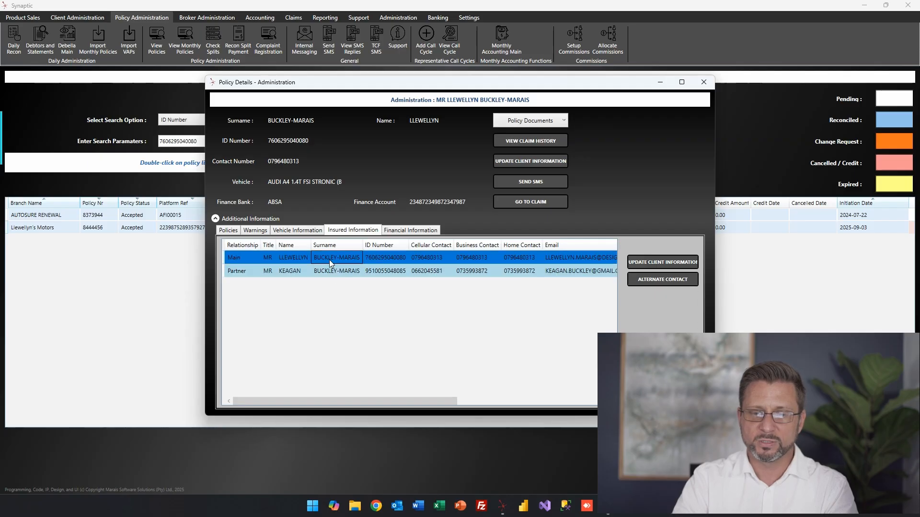
click(334, 271)
drag(369, 401, 258, 403)
click(256, 274)
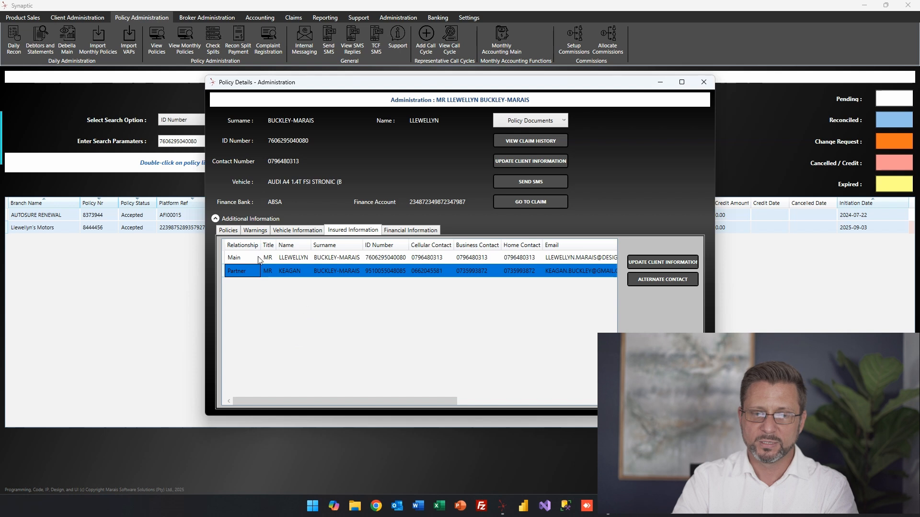
click(288, 257)
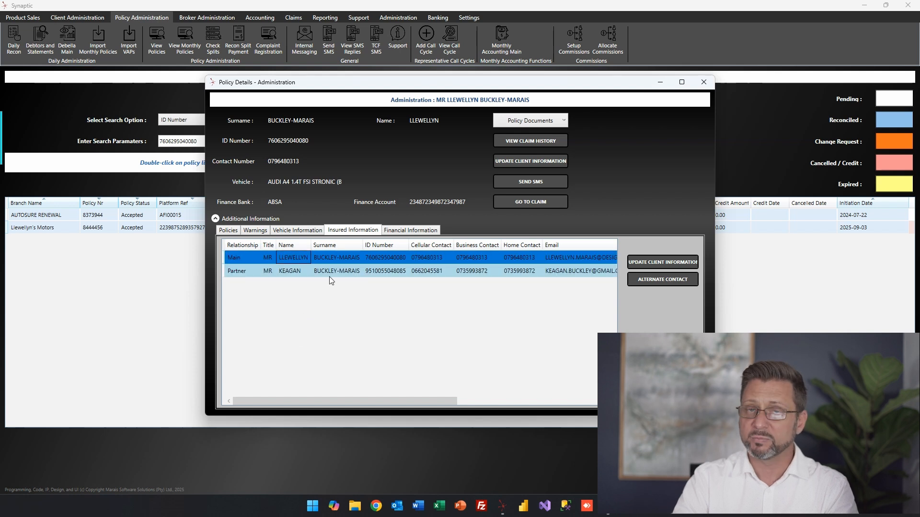
click(329, 276)
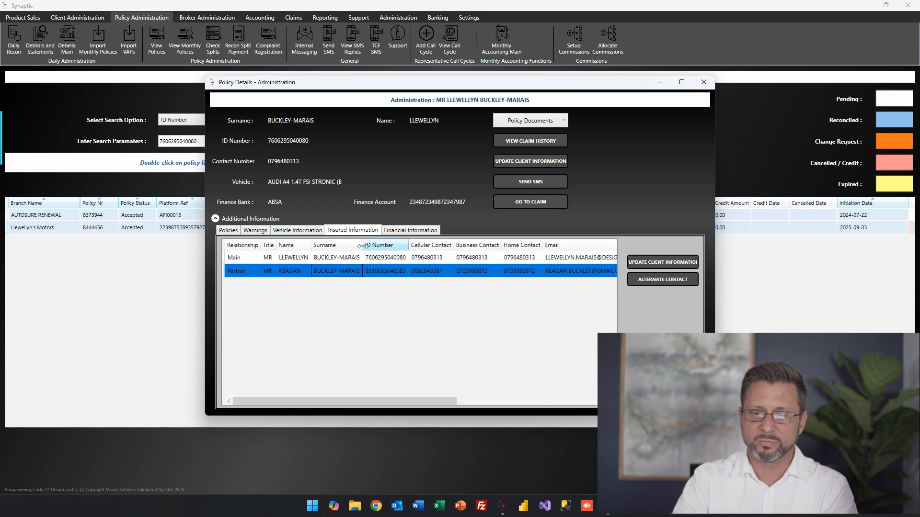
Check the financial information: unpaid invoices dated 2024-08-08 and 2025-09-03, each 0.00 paid.
click(412, 231)
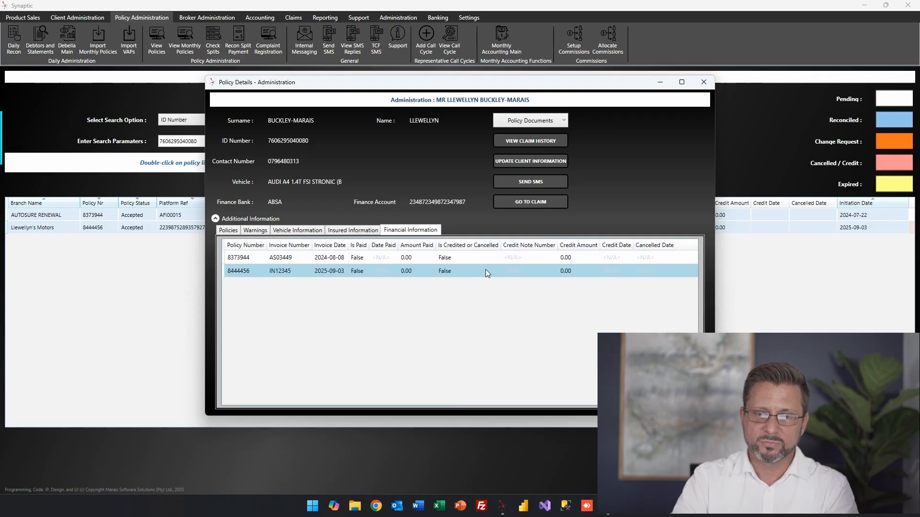
click(338, 272)
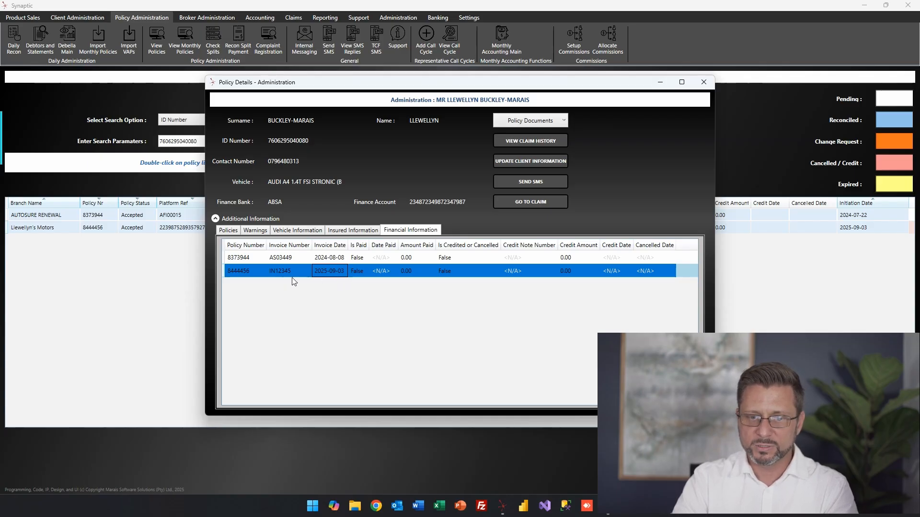
click(383, 272)
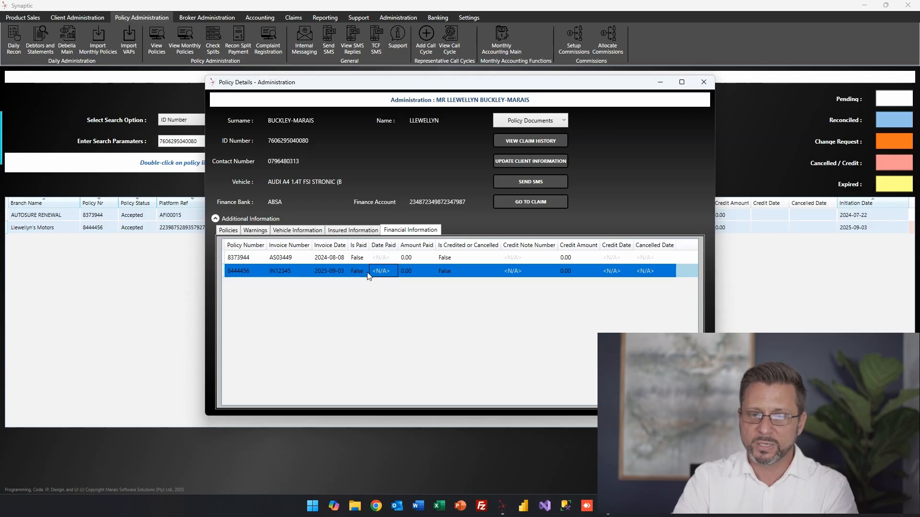